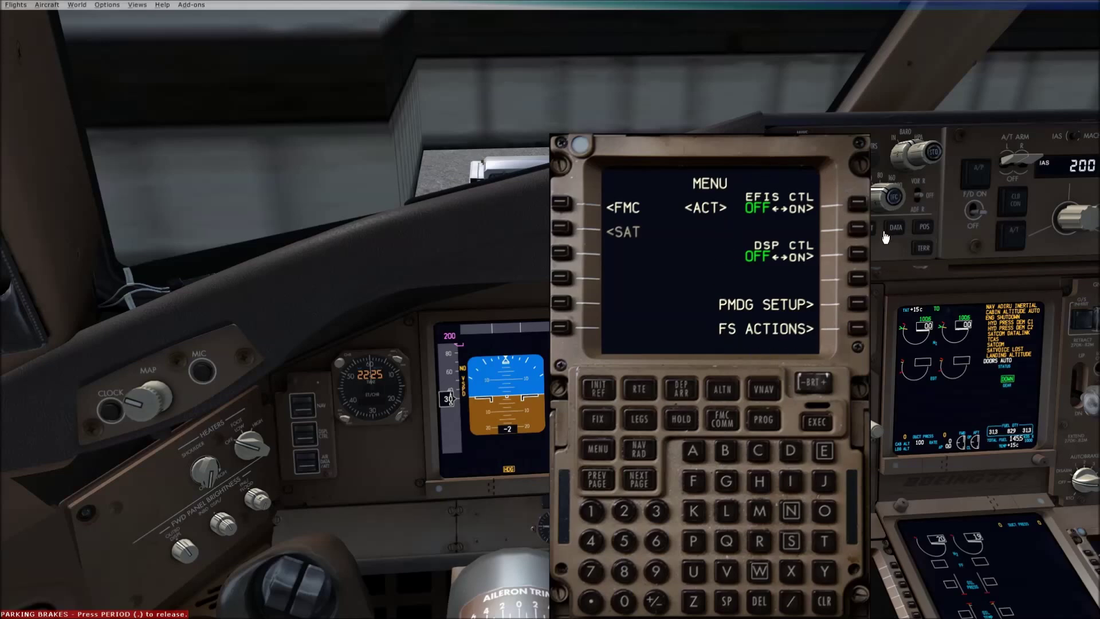
# Bring up the CDU menu and the FMC identification page.
pyautogui.click(561, 208)
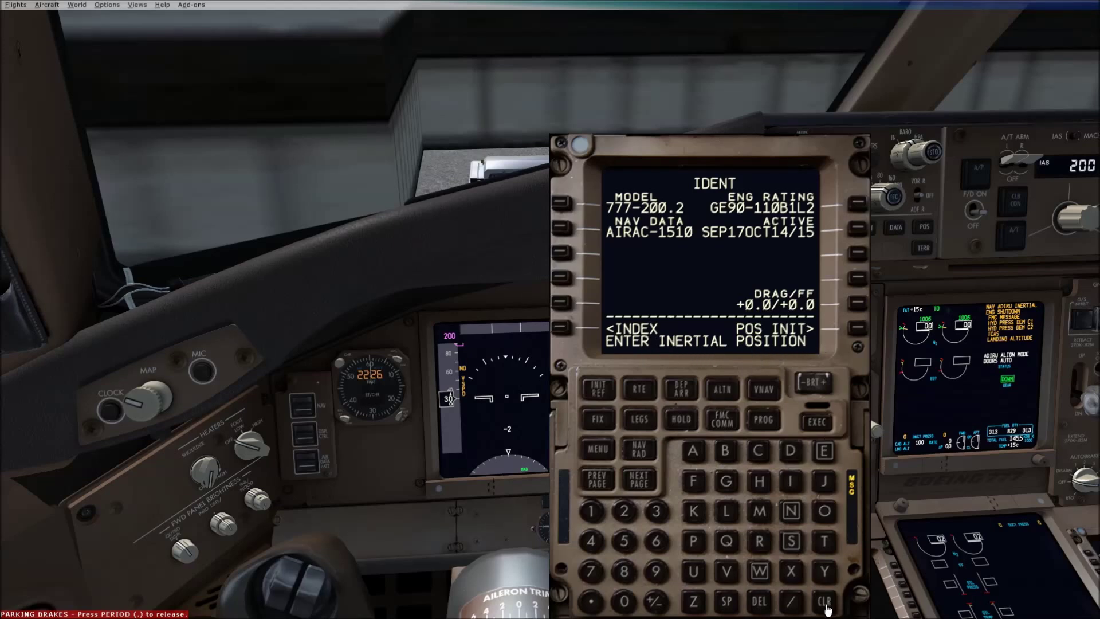
# Clear the ENTER INERTIAL POSITION message and bring up the POS INIT page.
pyautogui.click(826, 604)
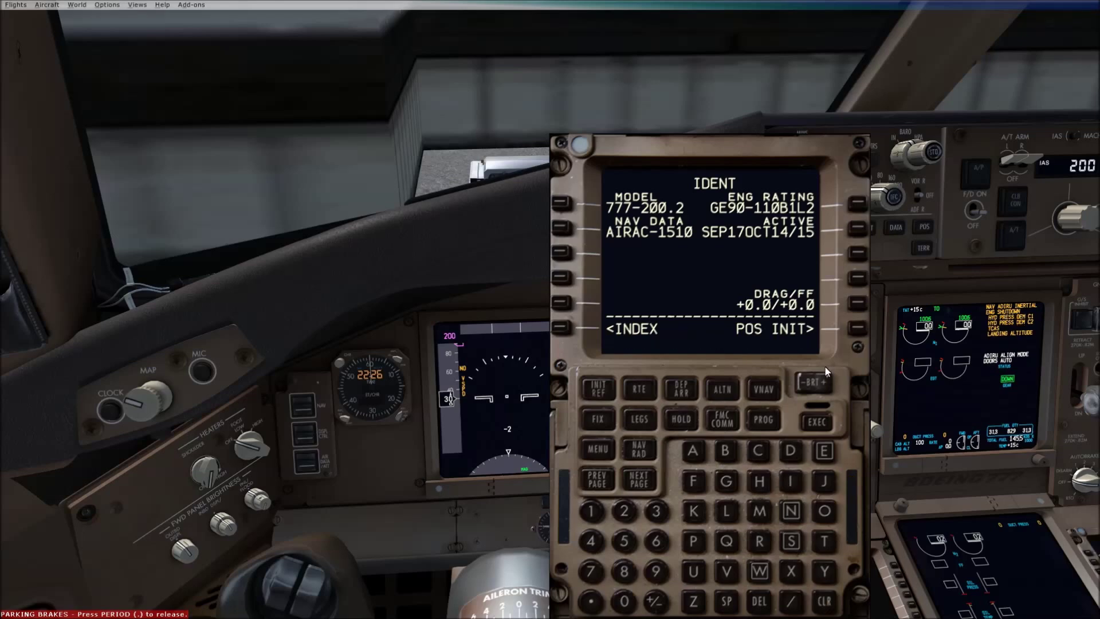
pyautogui.click(857, 333)
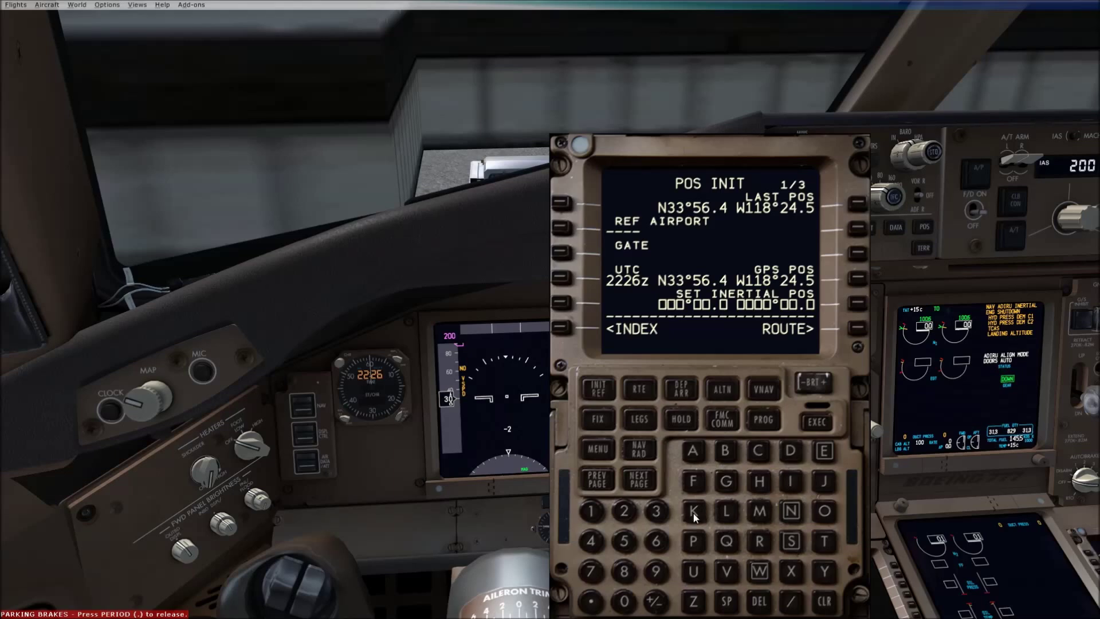
# Enter KLAX as the reference airport on POS INIT.
pyautogui.click(694, 518)
pyautogui.click(723, 516)
pyautogui.click(691, 454)
pyautogui.click(790, 571)
pyautogui.click(562, 229)
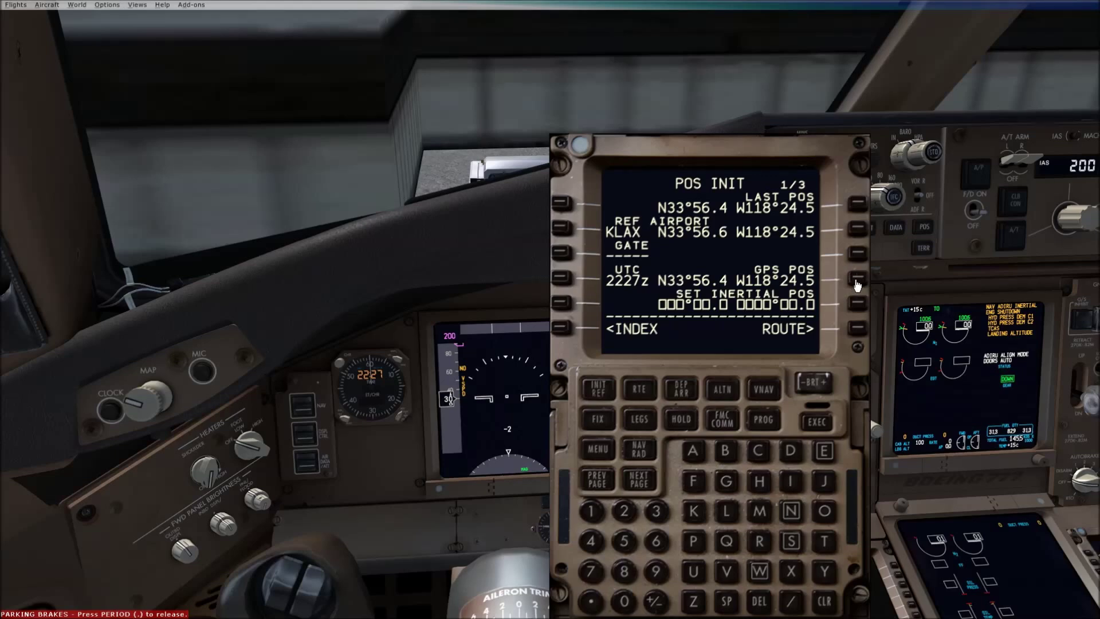
# Set the inertial position from the GPS position and reposition the CDU window.
pyautogui.click(857, 280)
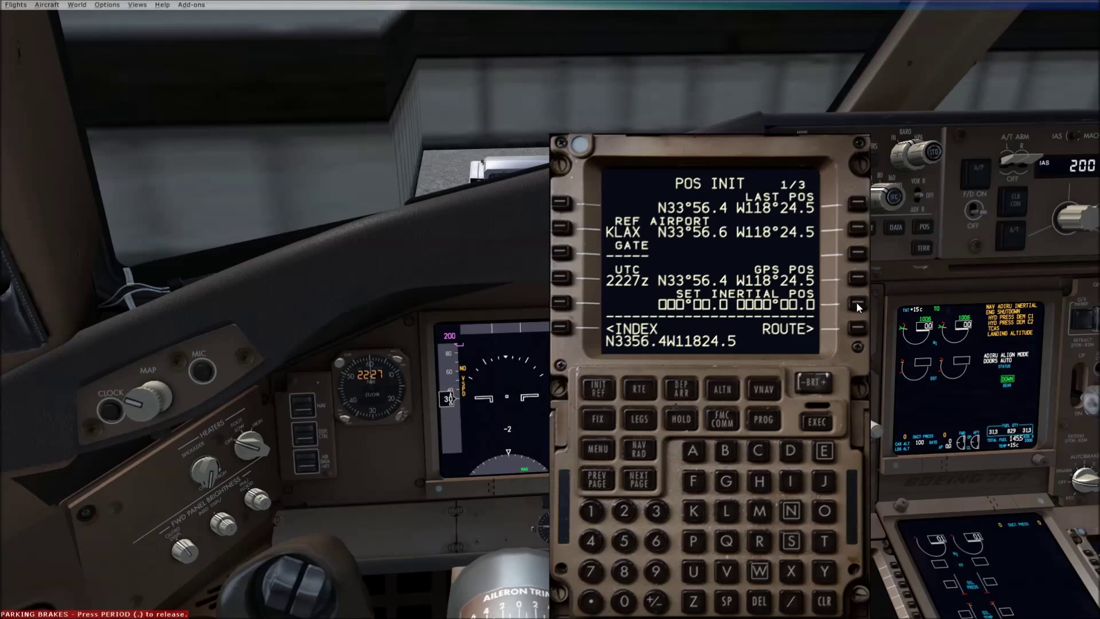
pyautogui.click(859, 305)
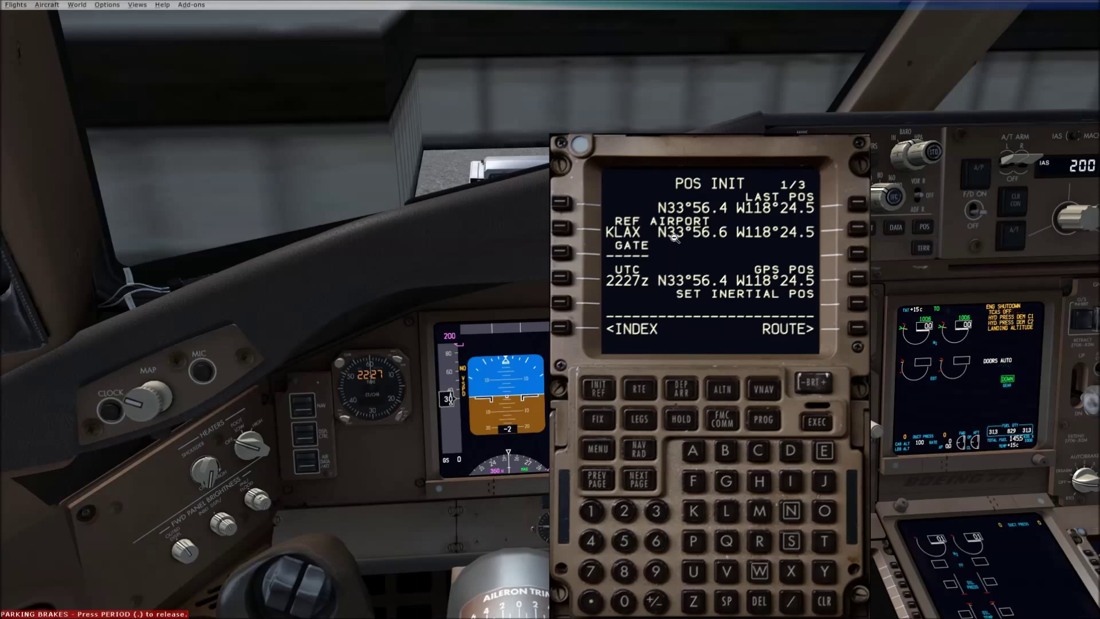
pyautogui.moveTo(663, 149); pyautogui.dragTo(770, 149)
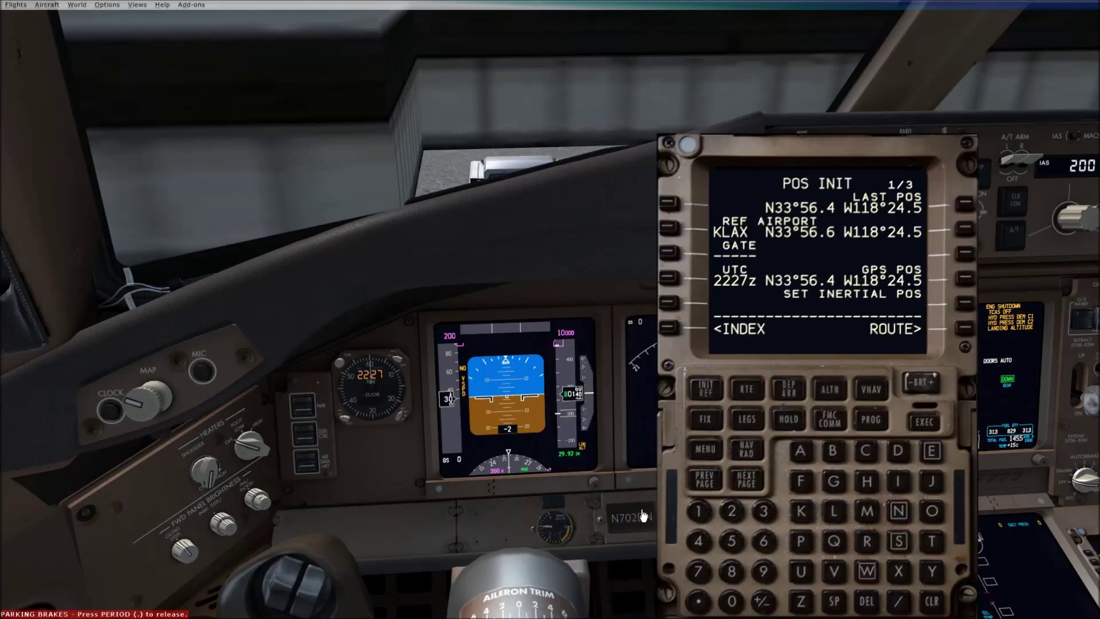
pyautogui.click(797, 265)
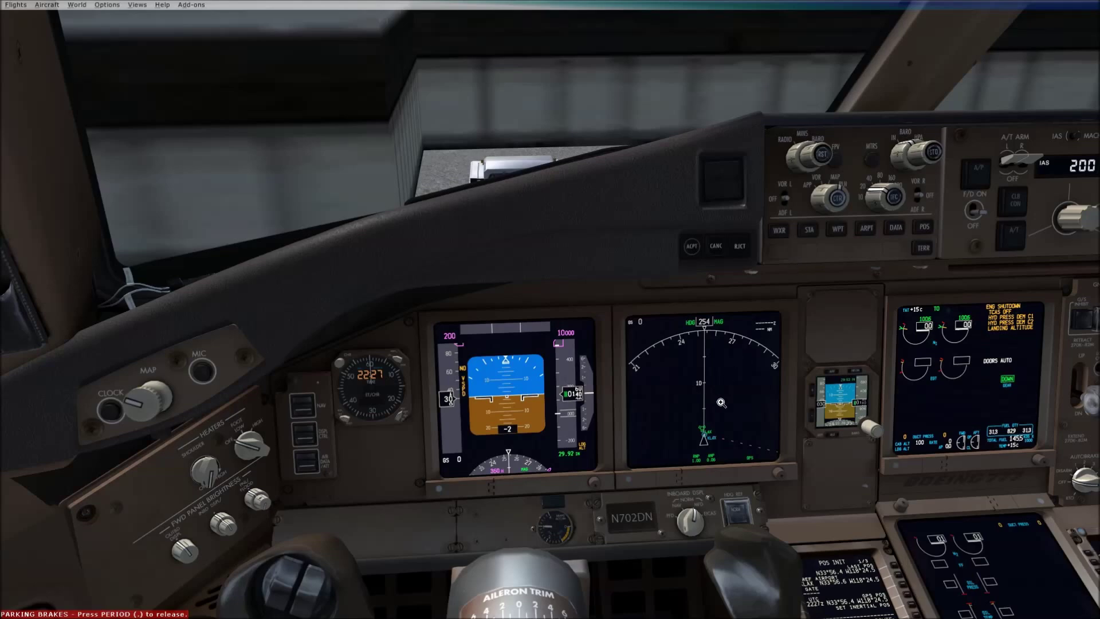
pyautogui.click(839, 585)
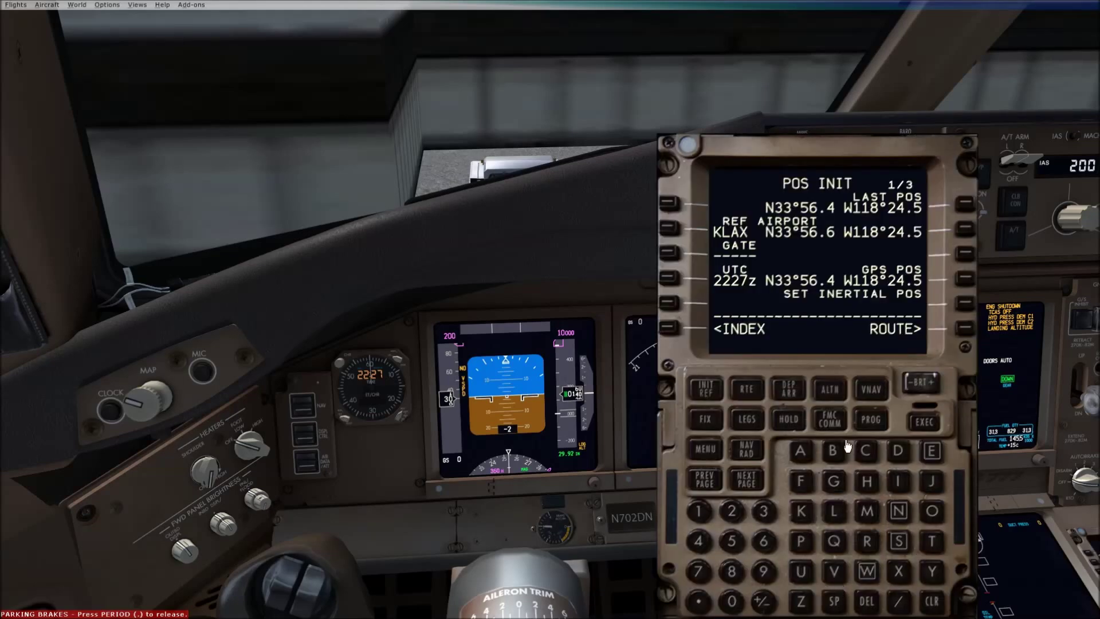
# Request the 777 company route KLAXYSSY01 uplink from the RTE 1 page.
pyautogui.click(966, 329)
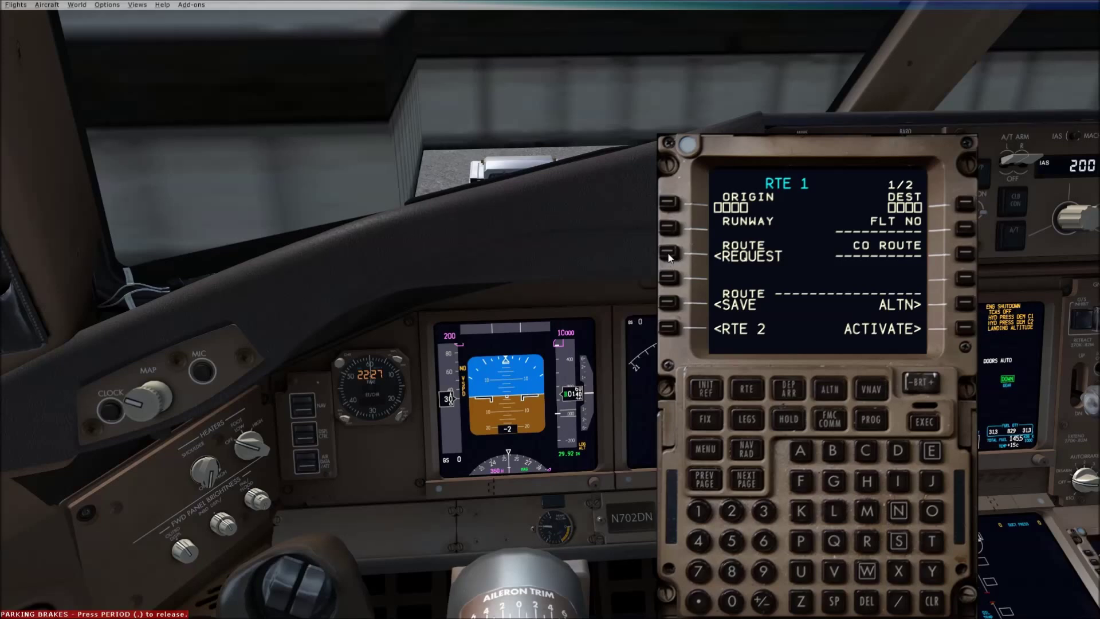
pyautogui.click(670, 254)
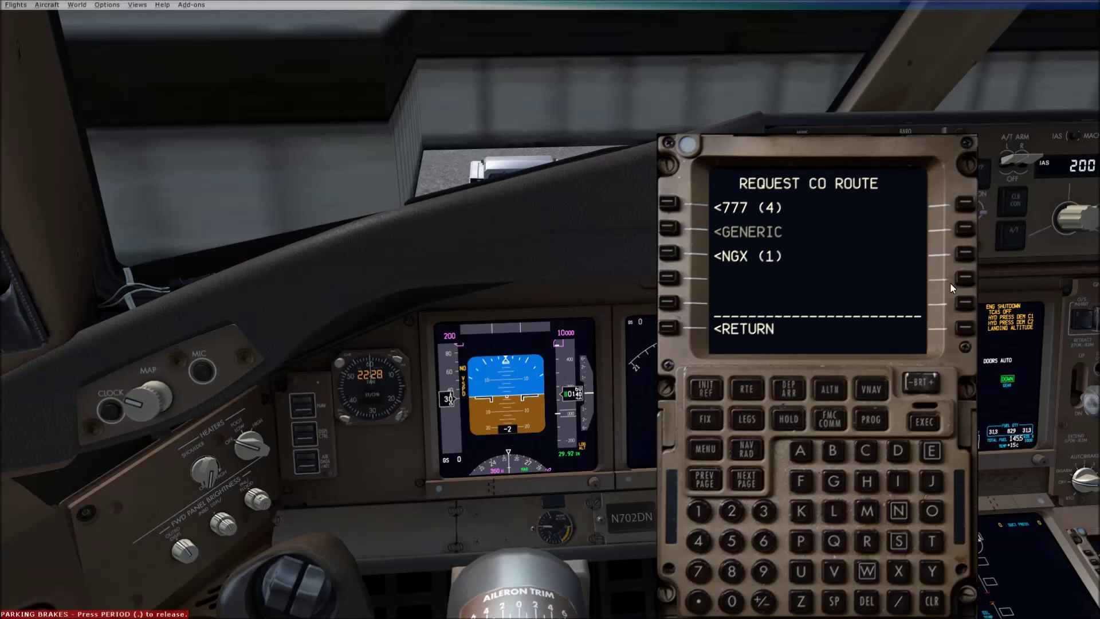
pyautogui.click(672, 208)
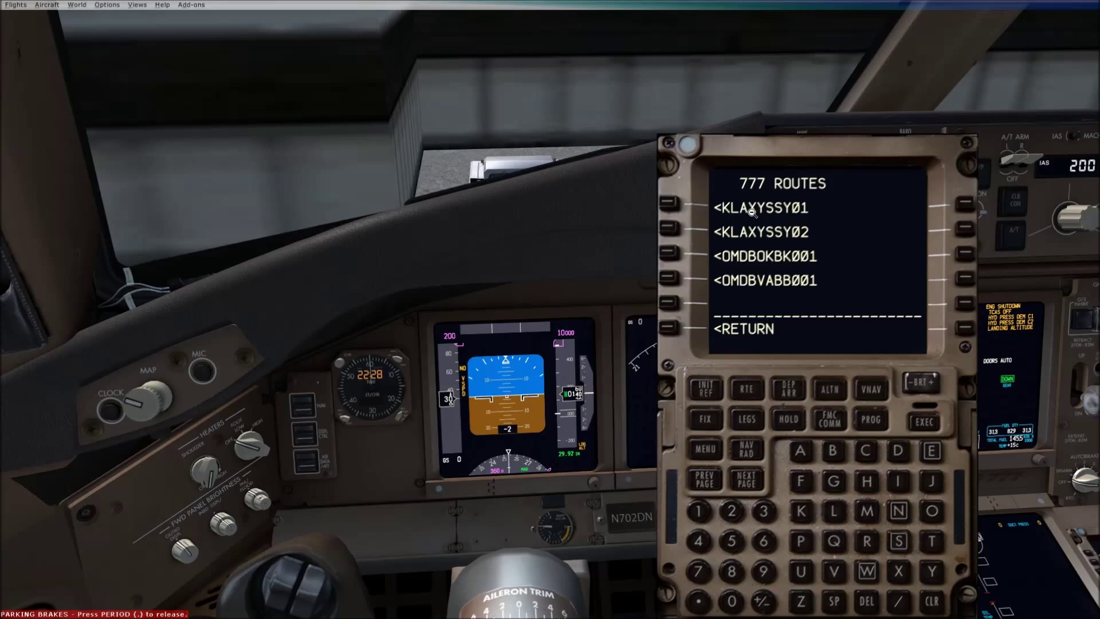
pyautogui.click(667, 208)
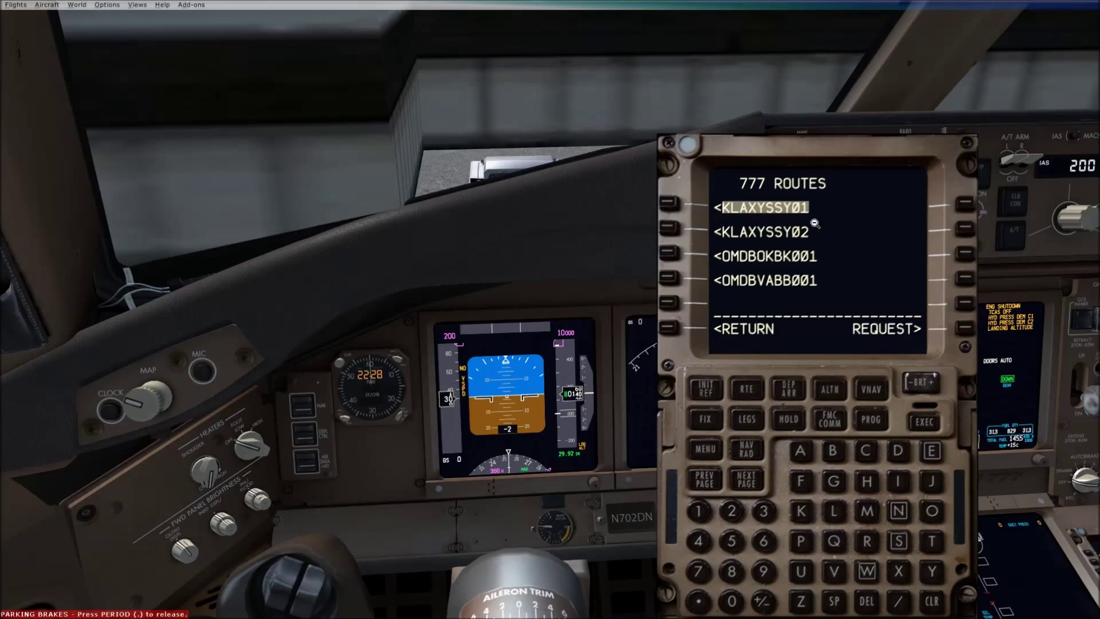
pyautogui.click(964, 329)
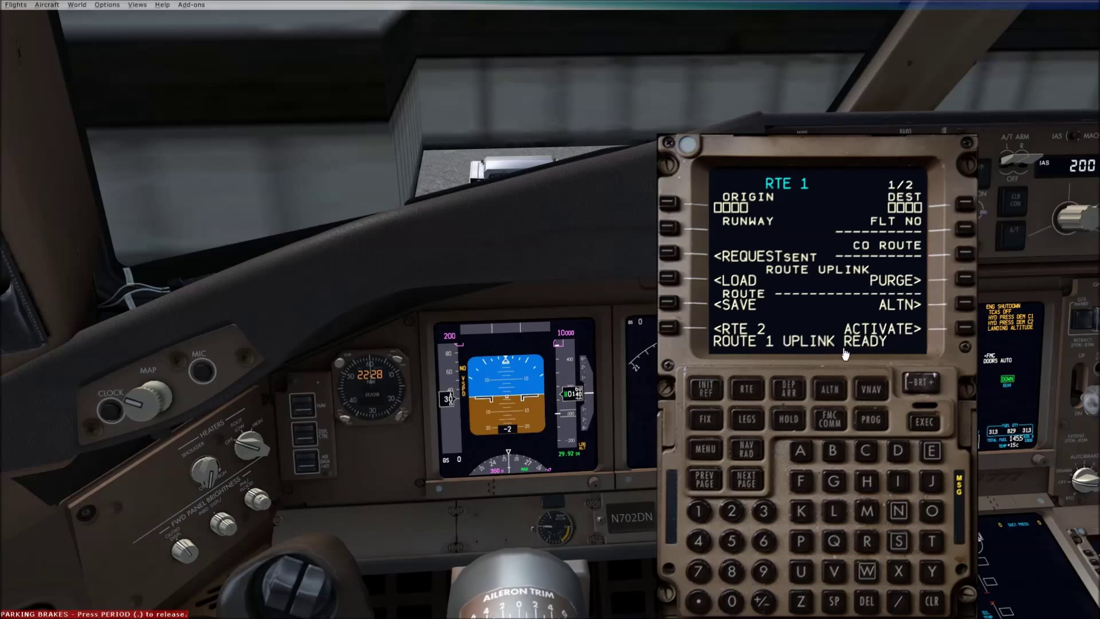
pyautogui.click(933, 603)
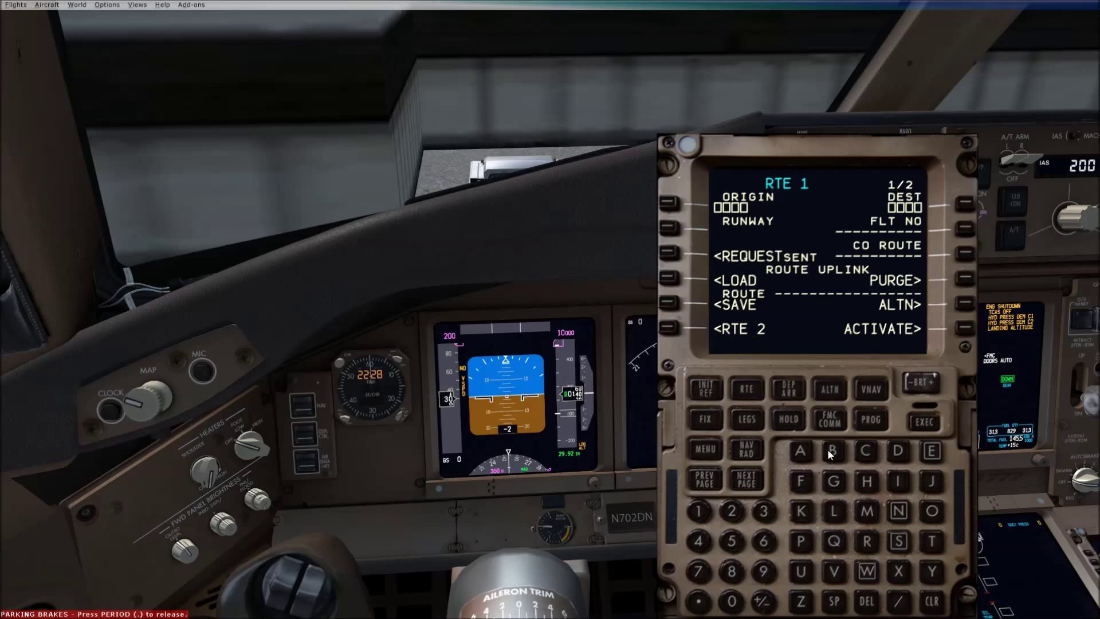
# Load the uplinked route into RTE 1, review its pages, then activate and execute it.
pyautogui.click(667, 281)
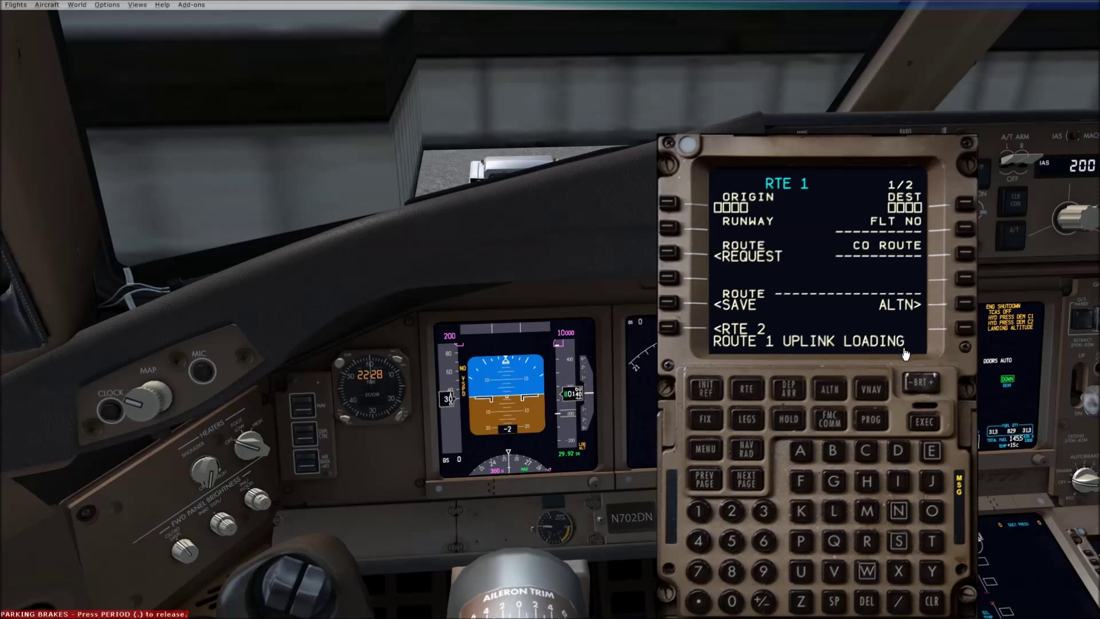
pyautogui.click(932, 605)
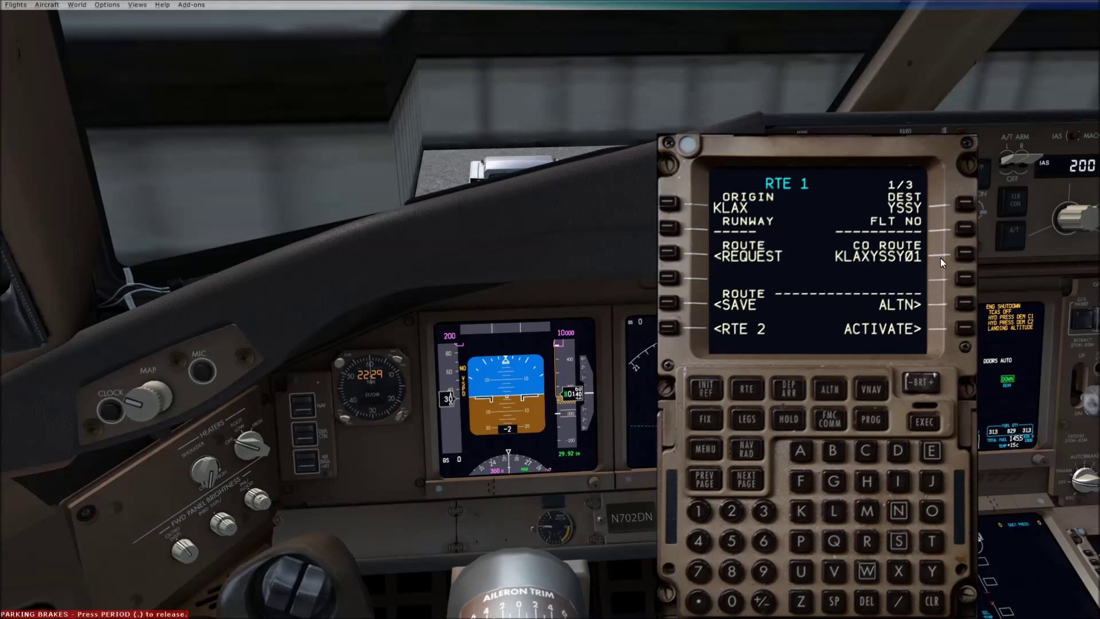
pyautogui.click(748, 480)
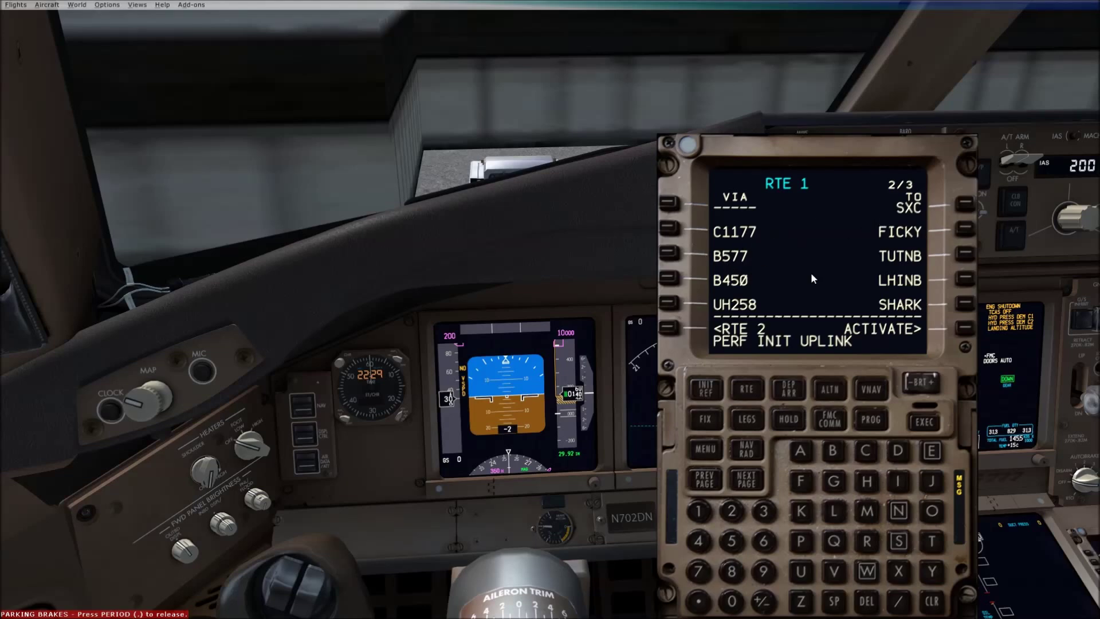
pyautogui.click(749, 489)
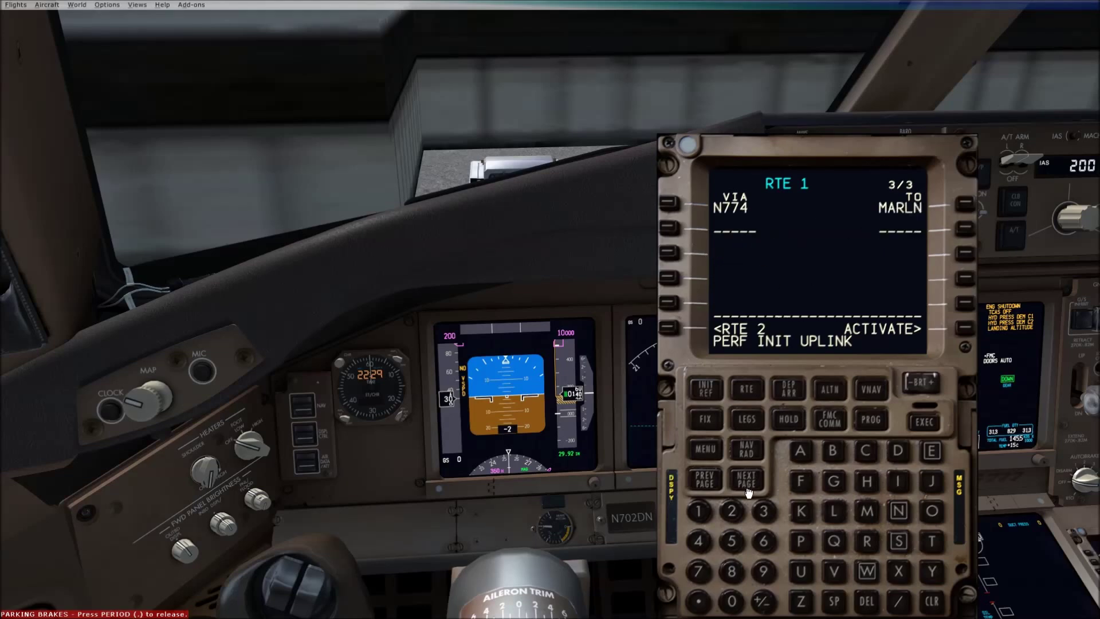
pyautogui.click(965, 328)
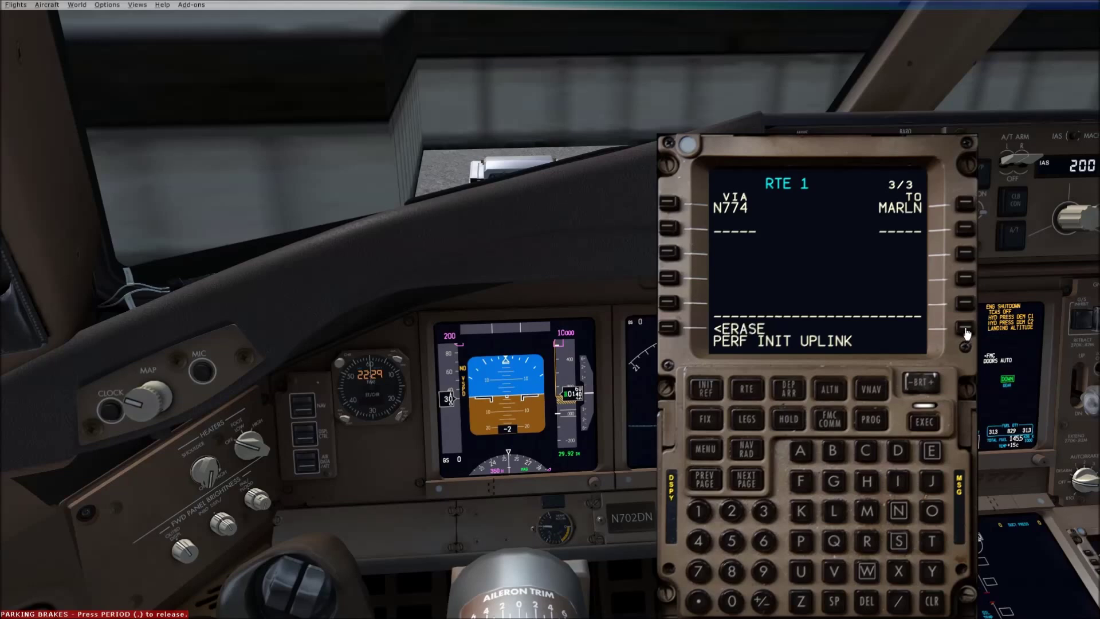
pyautogui.click(924, 424)
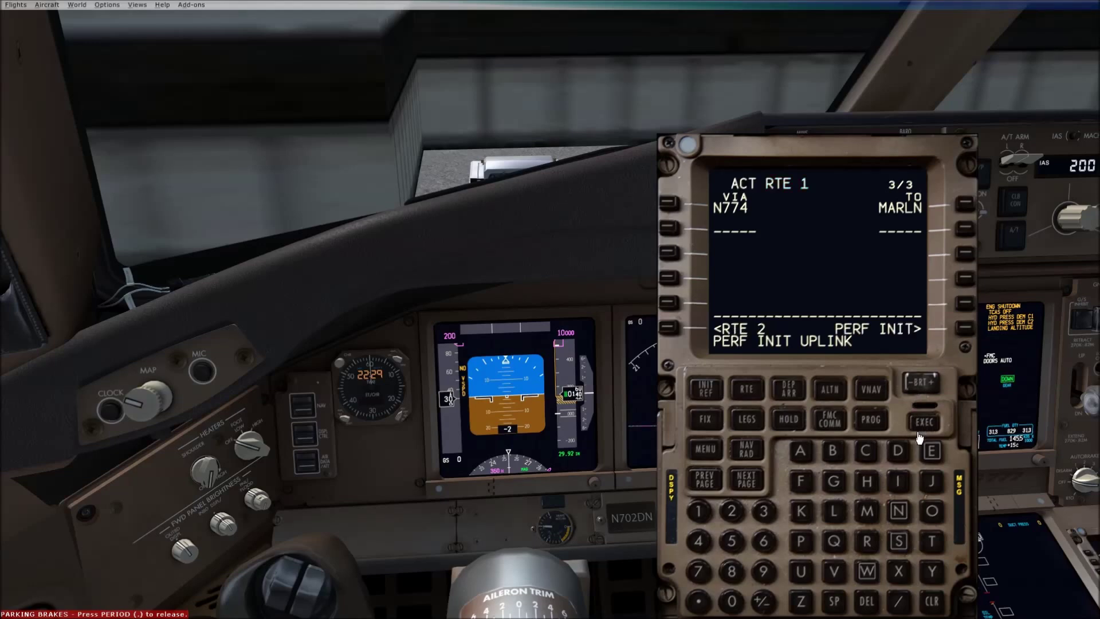
pyautogui.click(934, 606)
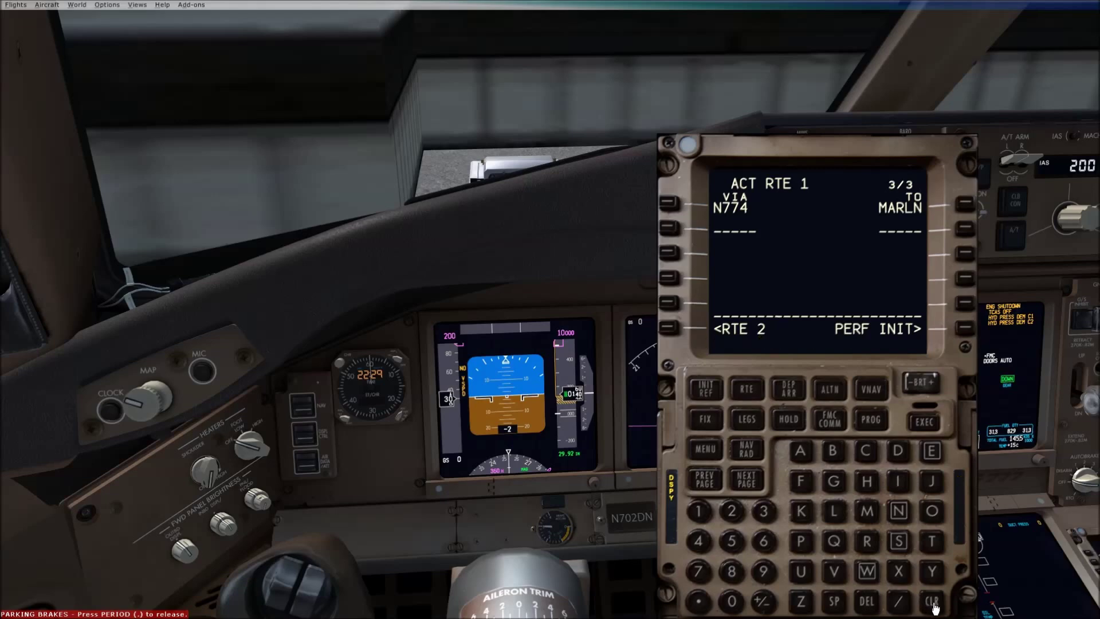
# Accept the uplinked PERF INIT data and enter a cruise CG of 30.0%.
pyautogui.click(966, 332)
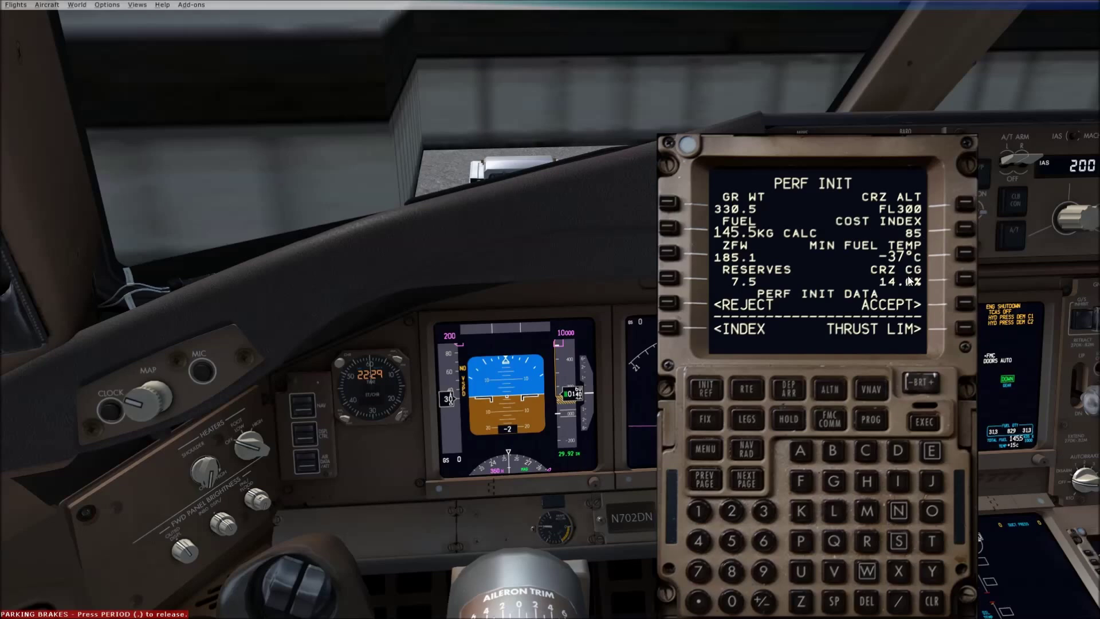
pyautogui.click(965, 306)
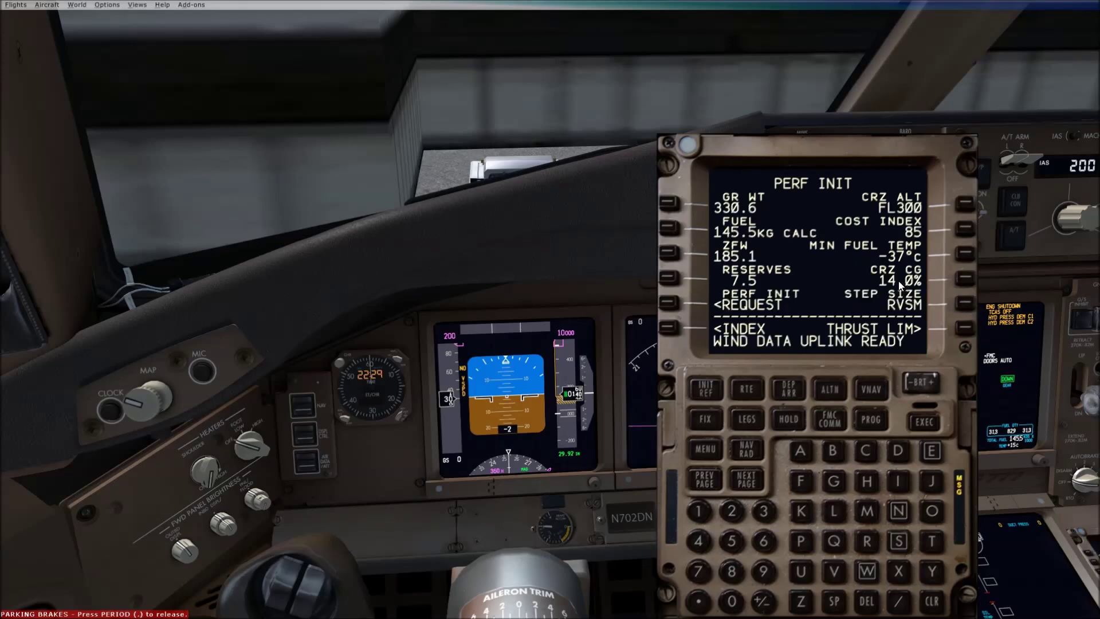
pyautogui.click(765, 513)
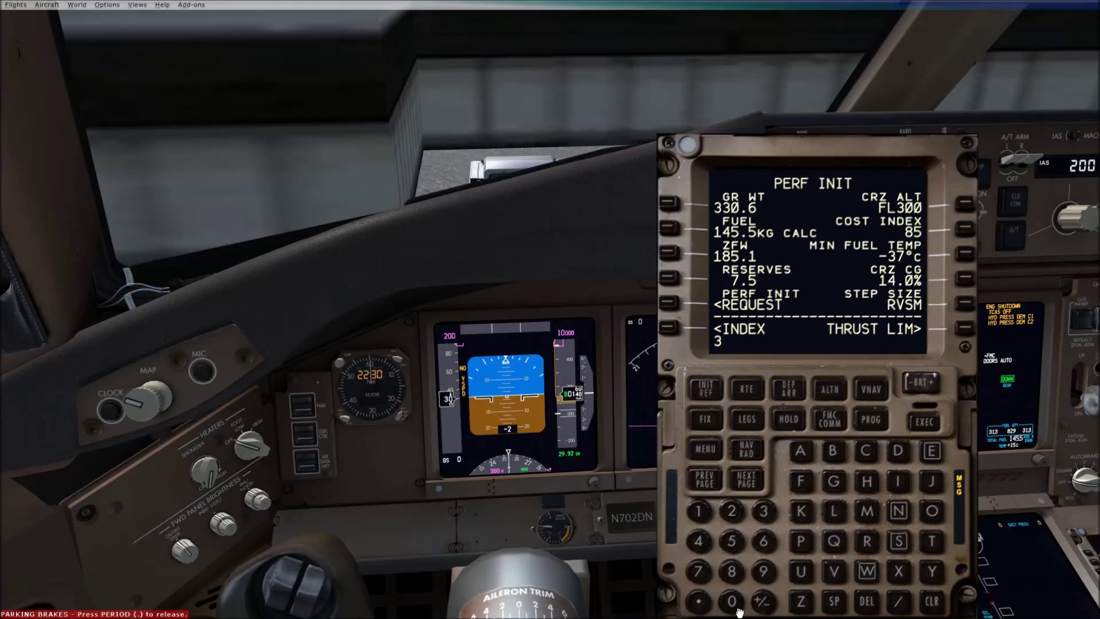
pyautogui.click(733, 600)
pyautogui.click(965, 280)
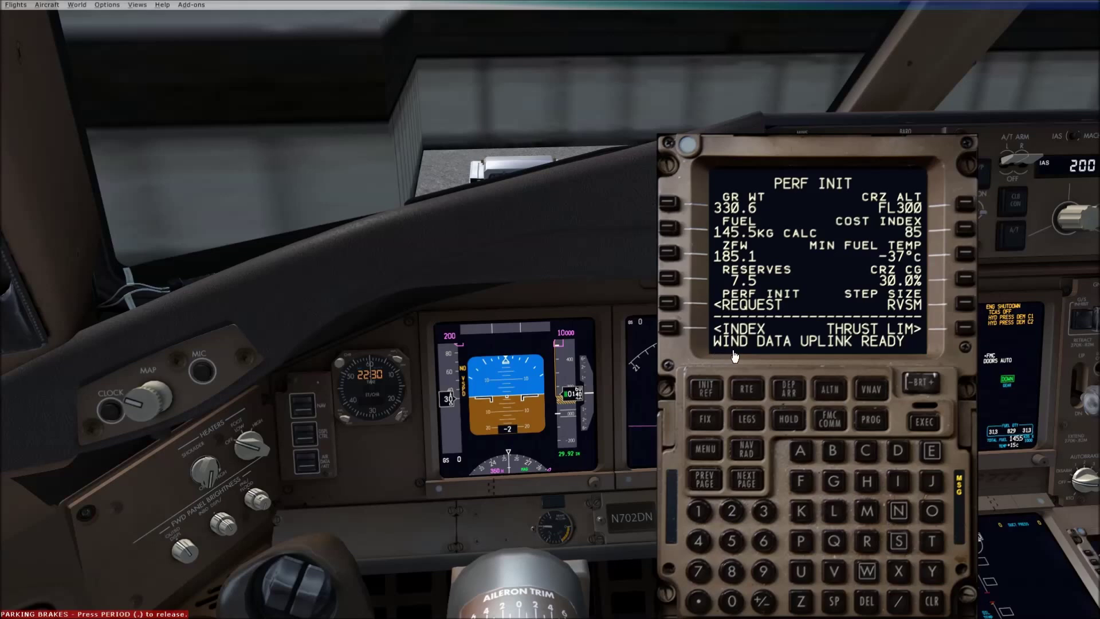
pyautogui.click(932, 602)
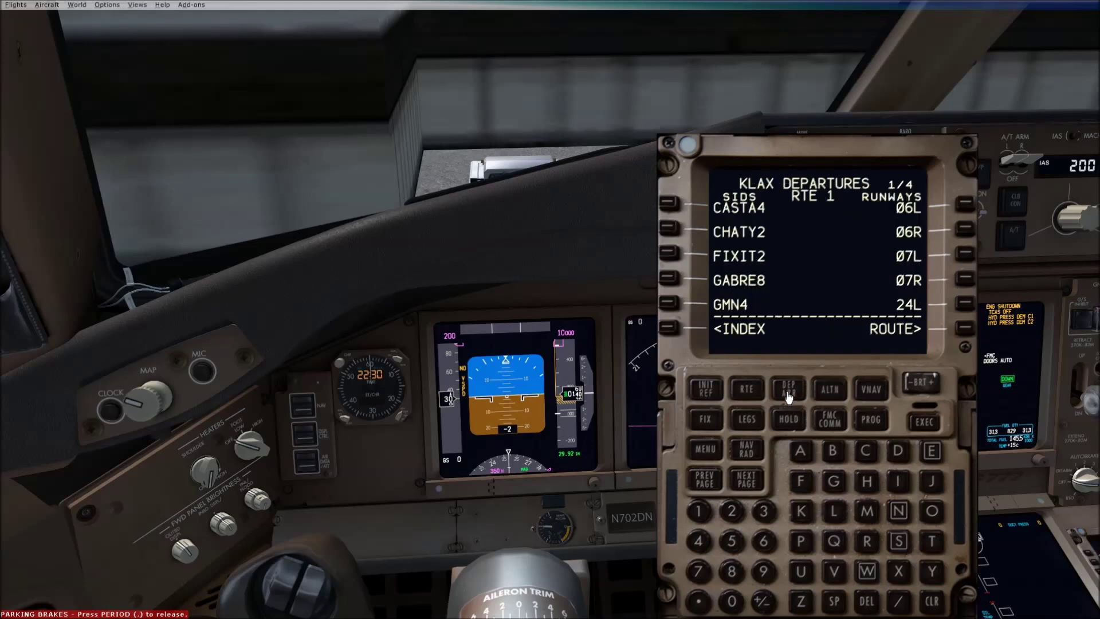
# Select runway 24L and the LAXX7 departure on the KLAX departures page.
pyautogui.click(966, 307)
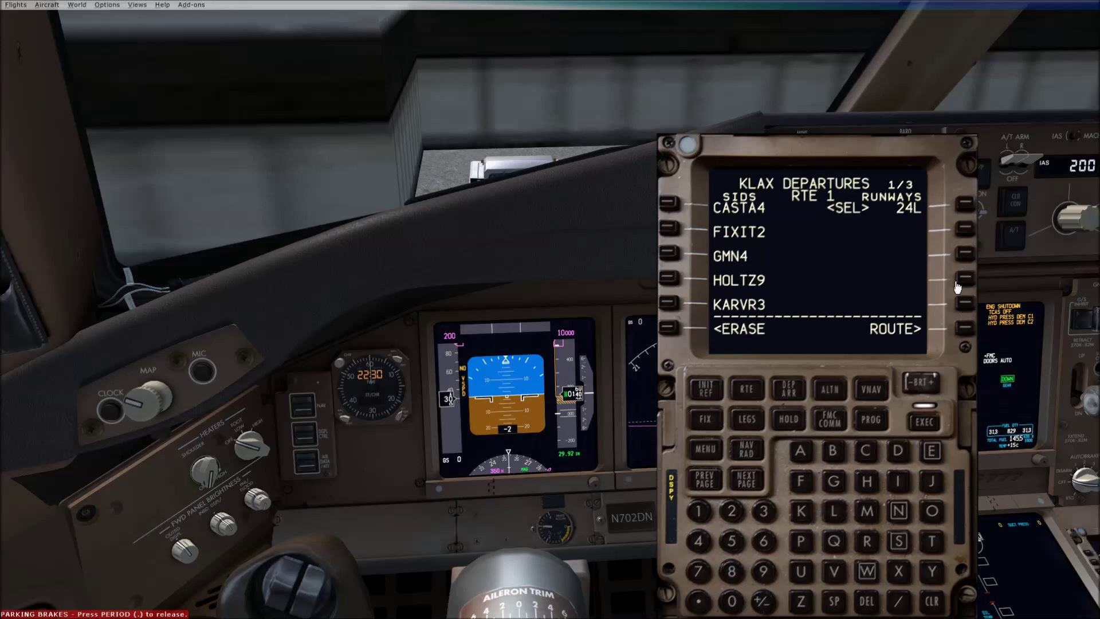
pyautogui.click(749, 487)
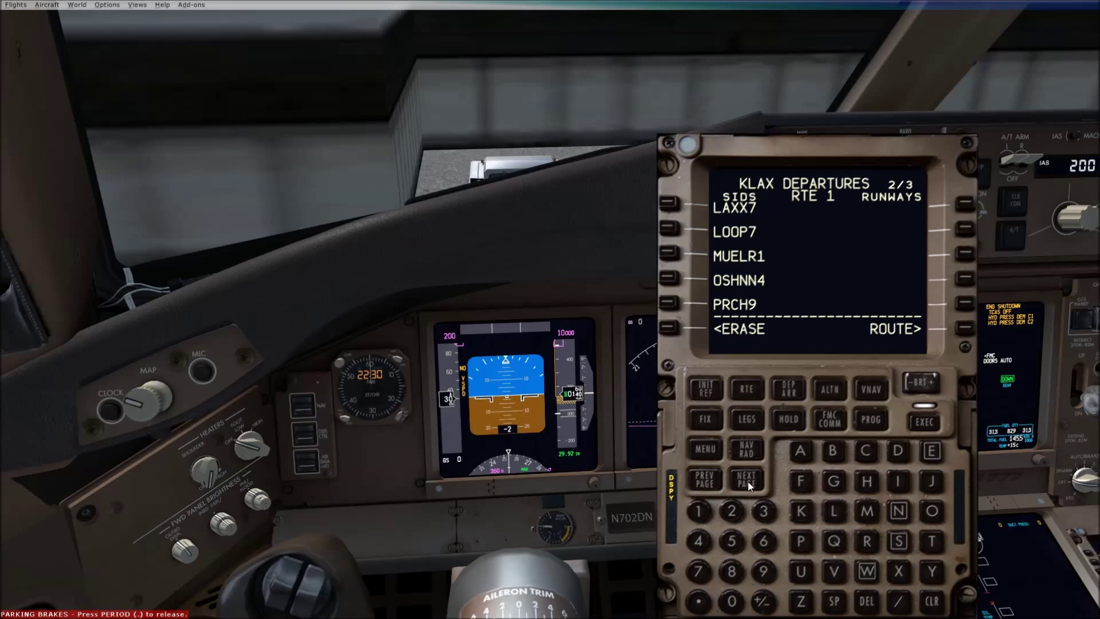
pyautogui.click(669, 211)
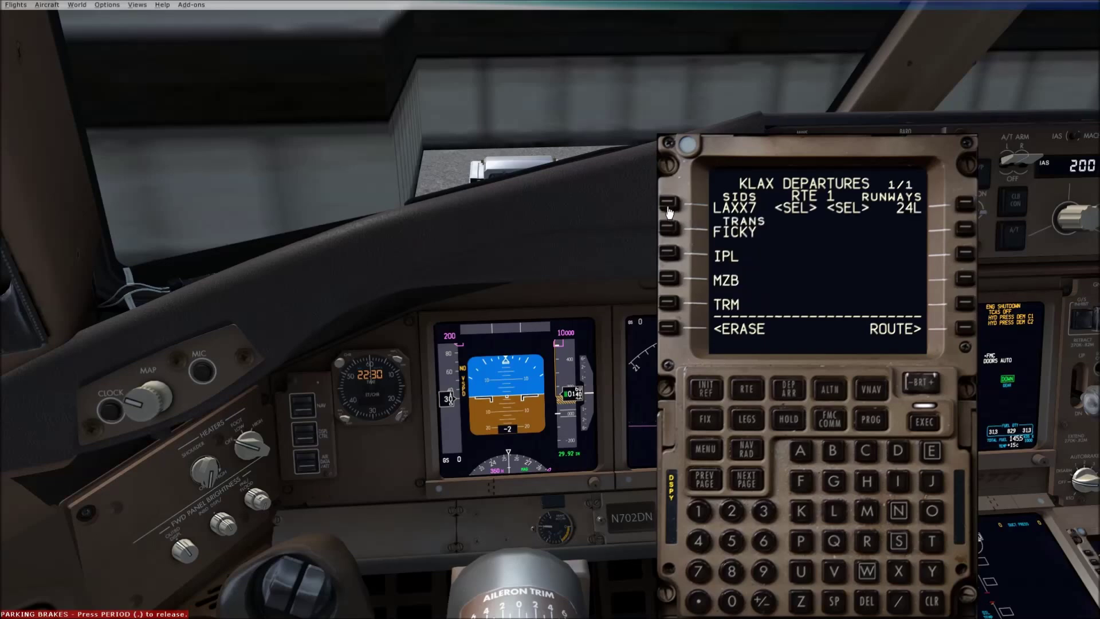
# Add the FICKY transition, set flight number DAL17, and execute route 1.
pyautogui.click(669, 230)
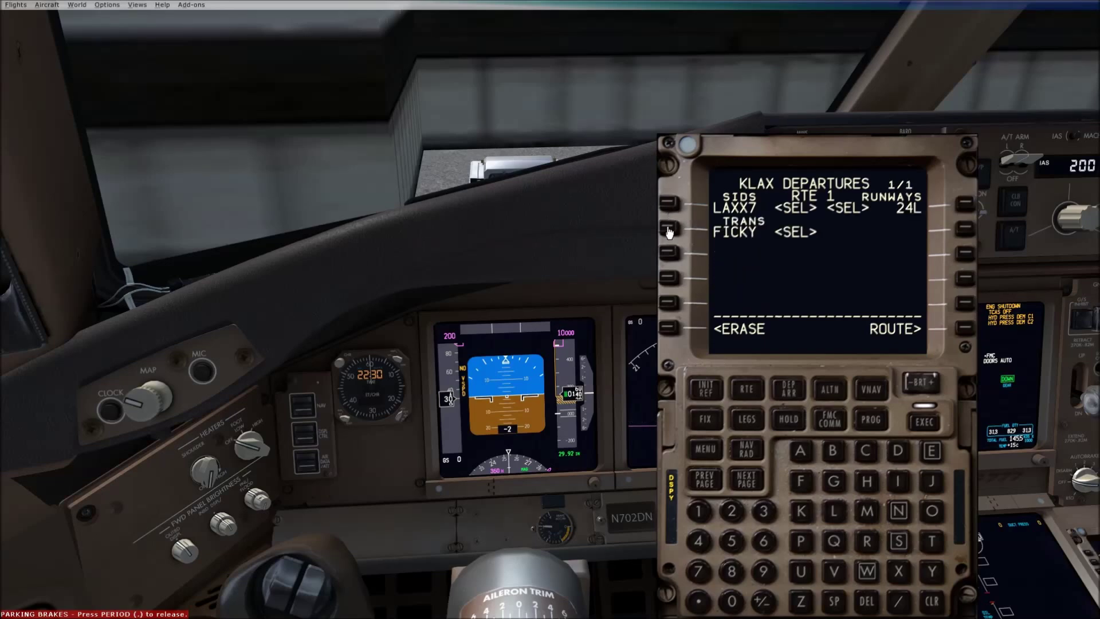
pyautogui.click(964, 330)
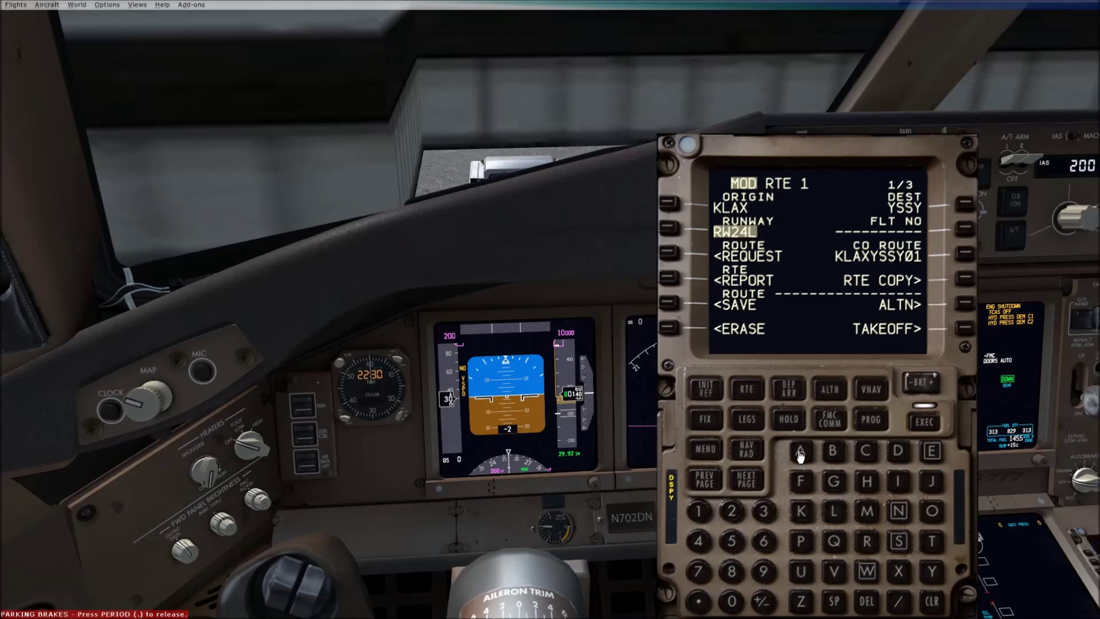
pyautogui.click(899, 455)
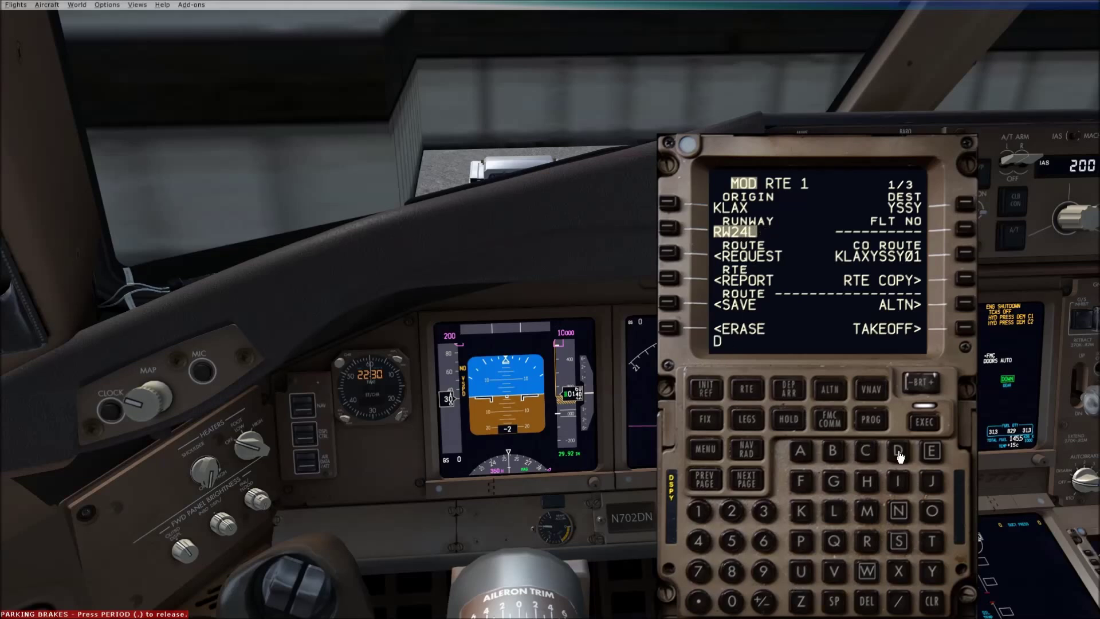
pyautogui.click(798, 457)
pyautogui.click(834, 511)
pyautogui.click(703, 516)
pyautogui.click(698, 576)
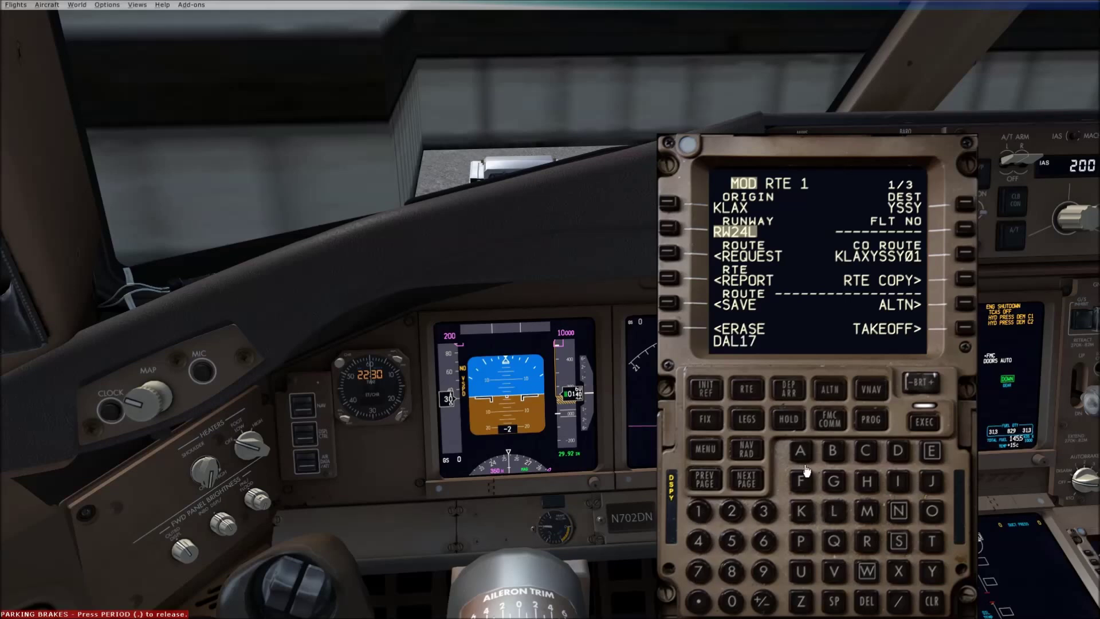
pyautogui.click(966, 231)
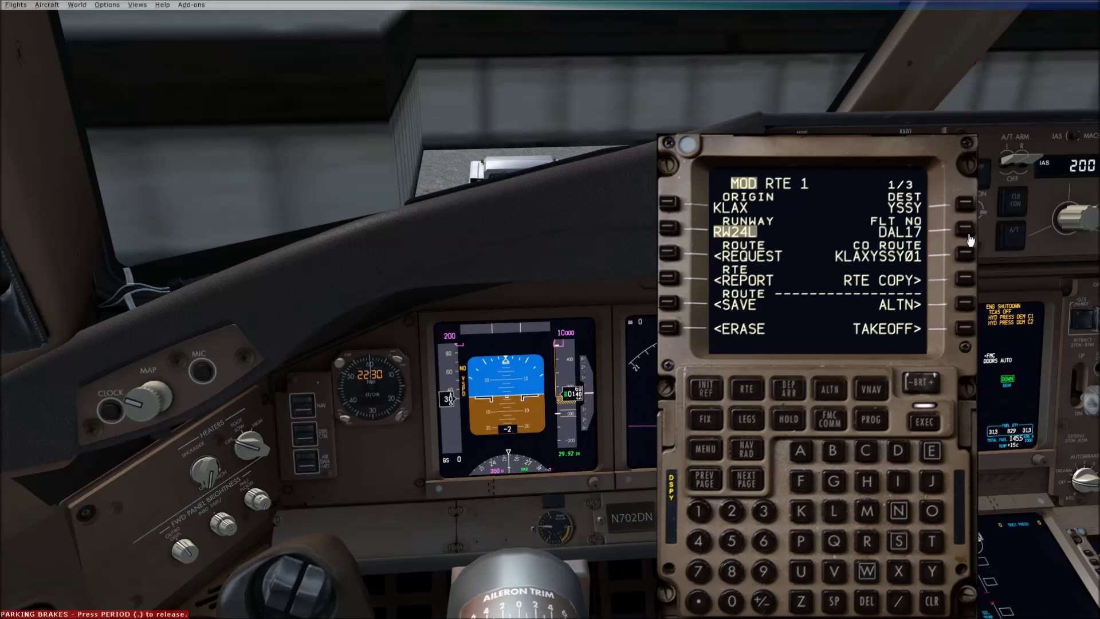
pyautogui.click(923, 424)
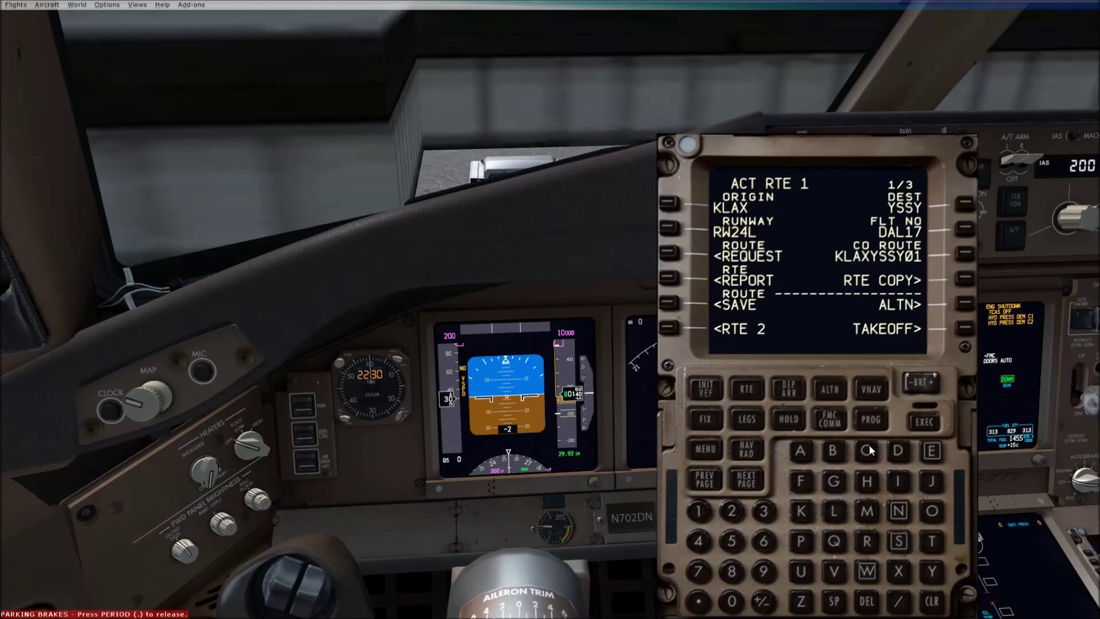
pyautogui.click(753, 423)
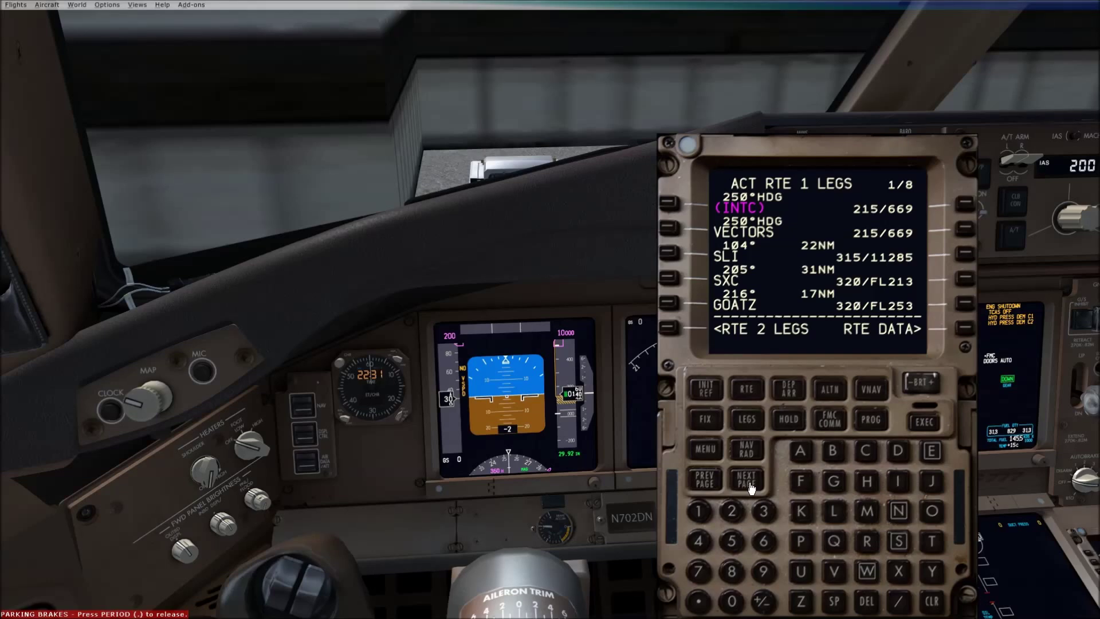
# Page through the RTE 1 LEGS pages up to page 3 of 8.
pyautogui.click(747, 482)
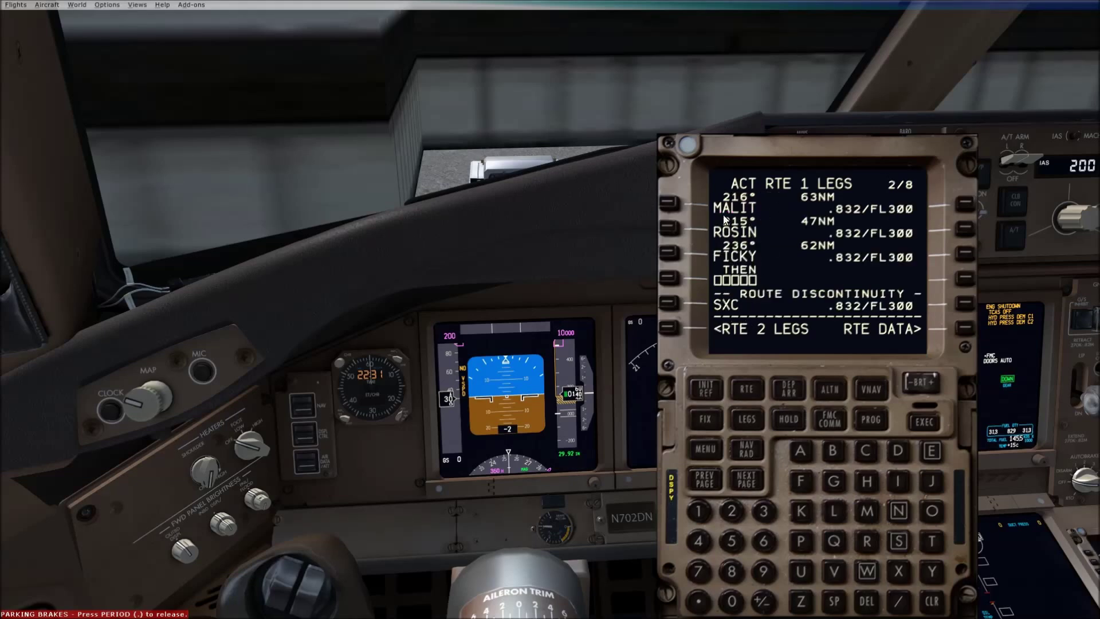
pyautogui.click(747, 483)
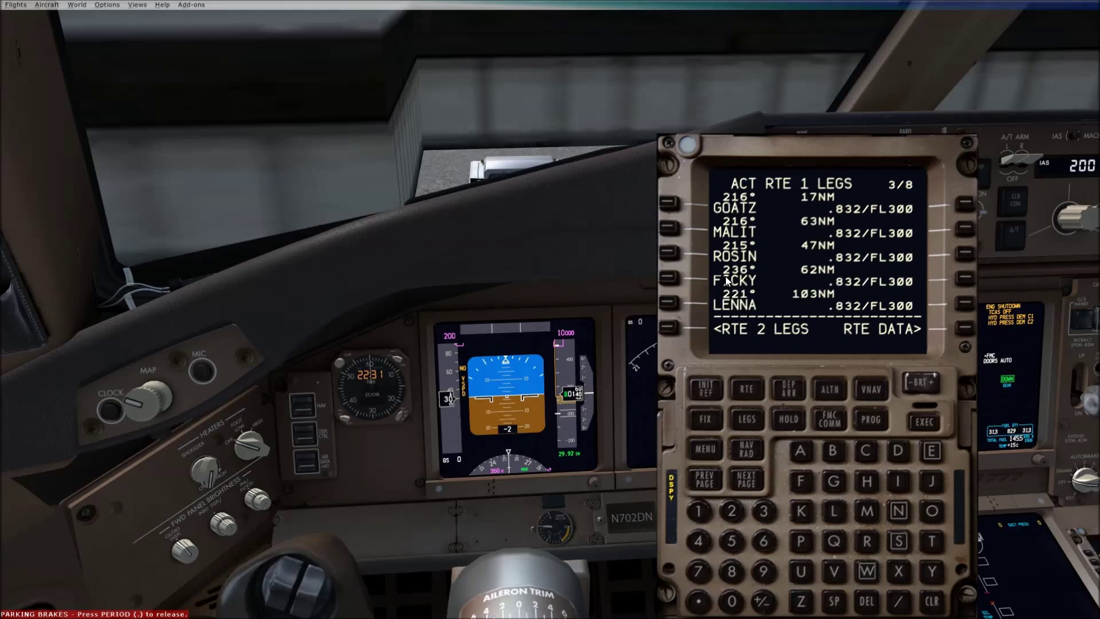
pyautogui.click(707, 487)
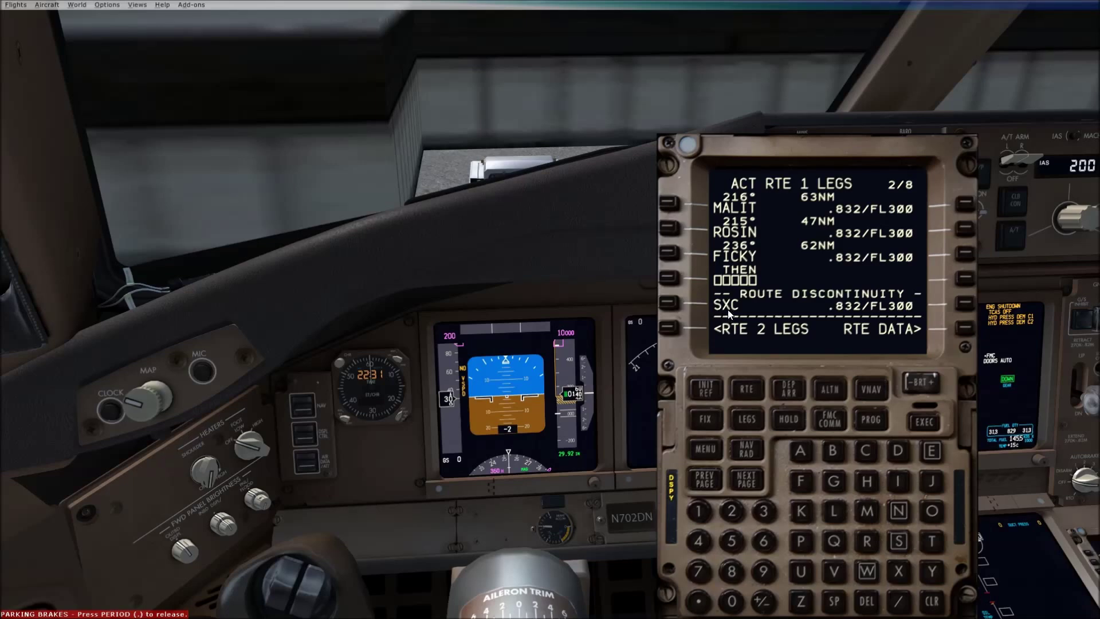
pyautogui.click(748, 488)
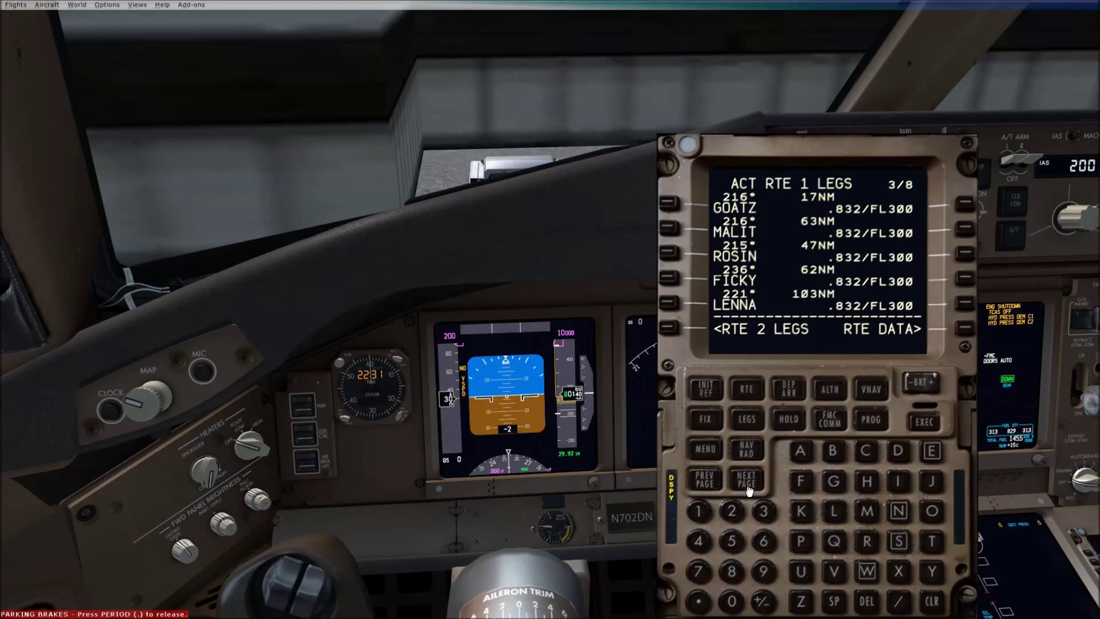
# Try placing FICKY at the route discontinuity, then clear the rejected entry.
pyautogui.click(672, 280)
pyautogui.click(702, 491)
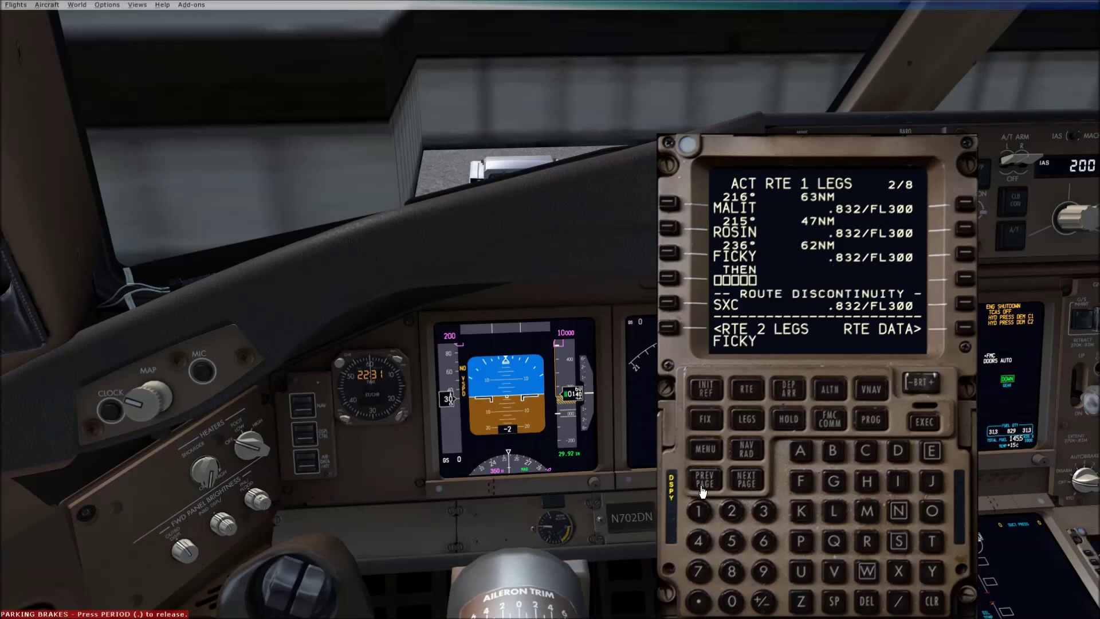
pyautogui.click(666, 285)
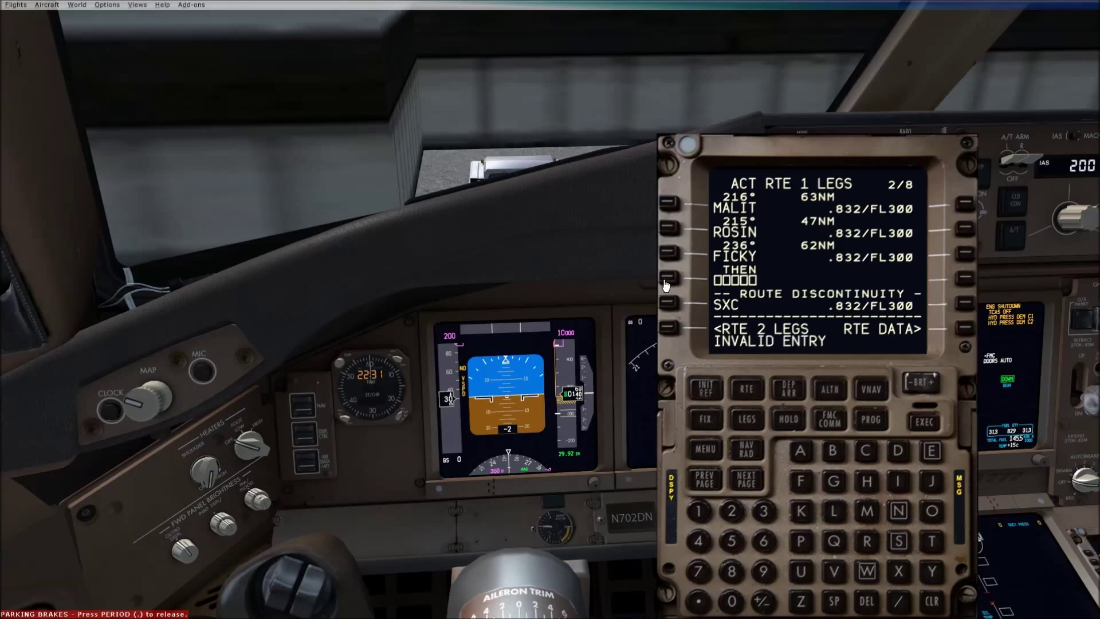
pyautogui.click(936, 606)
pyautogui.click(937, 606)
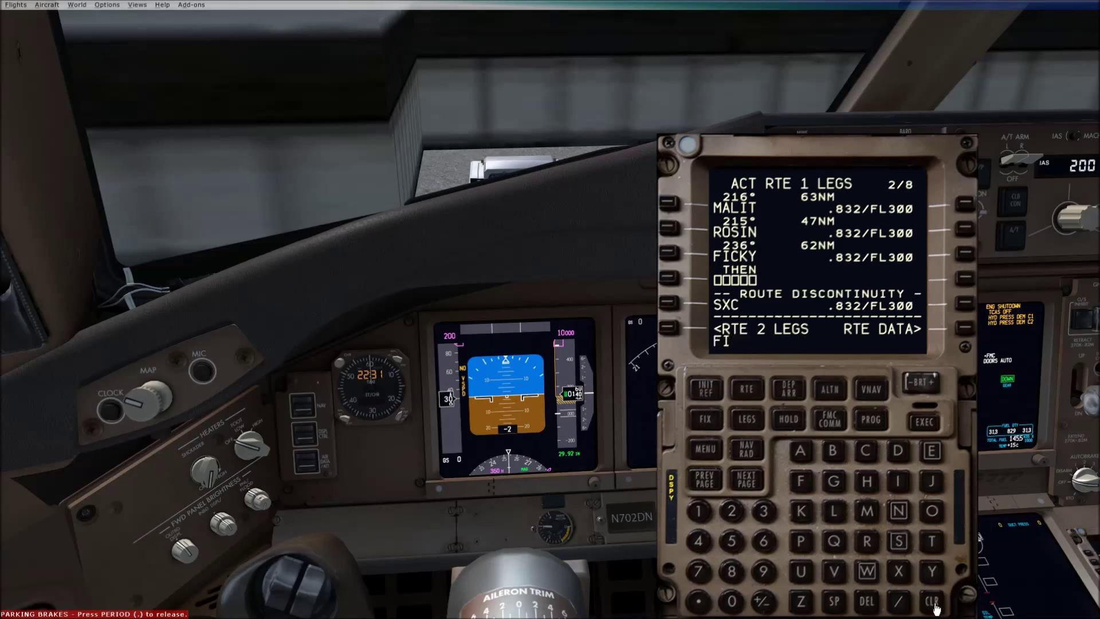
# Insert SXC into the legs sequence and execute the modified route.
pyautogui.click(671, 304)
pyautogui.click(703, 483)
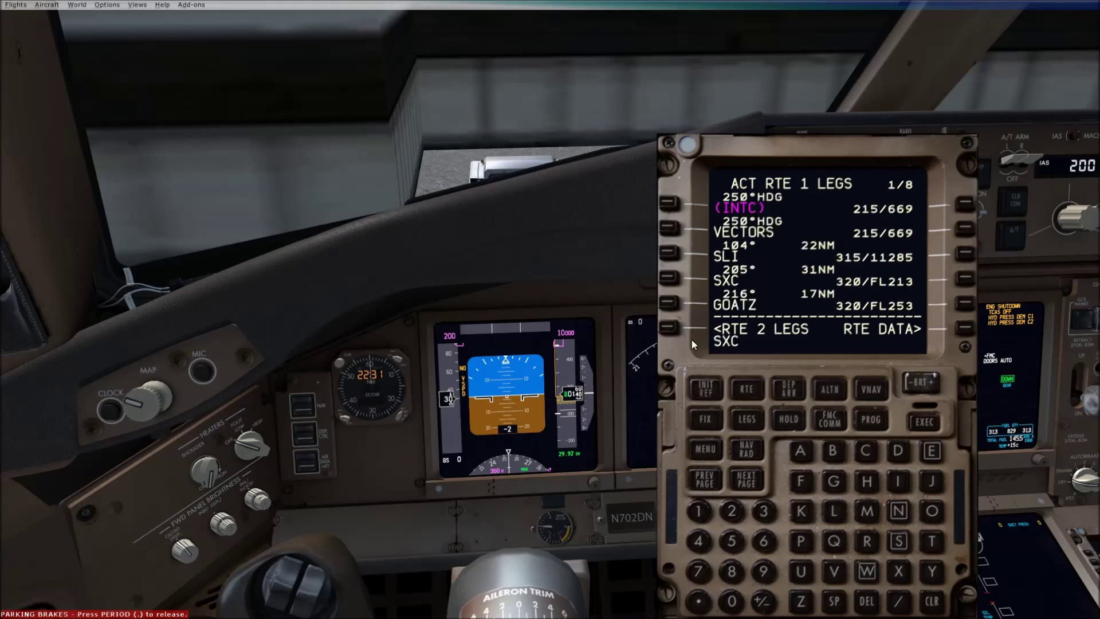
pyautogui.click(665, 286)
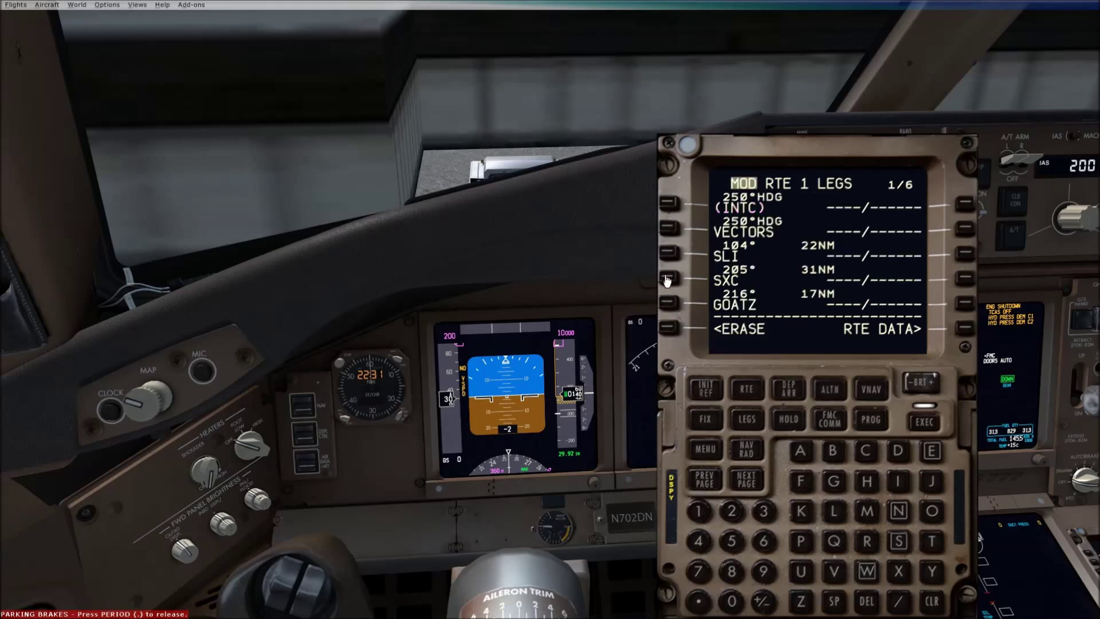
pyautogui.click(746, 481)
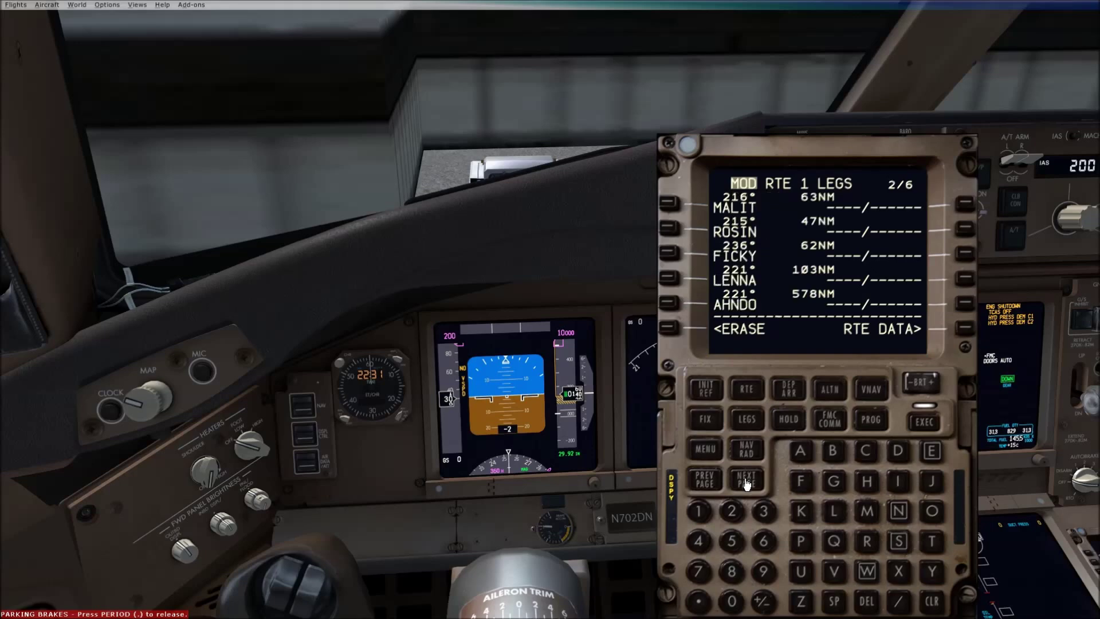
pyautogui.click(705, 481)
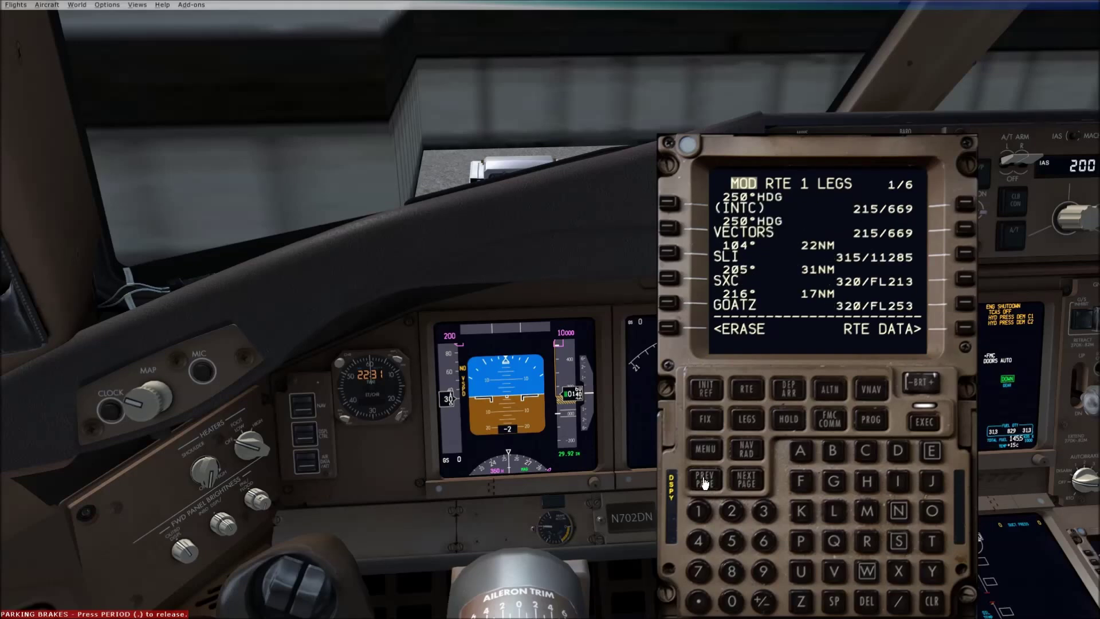
pyautogui.click(924, 424)
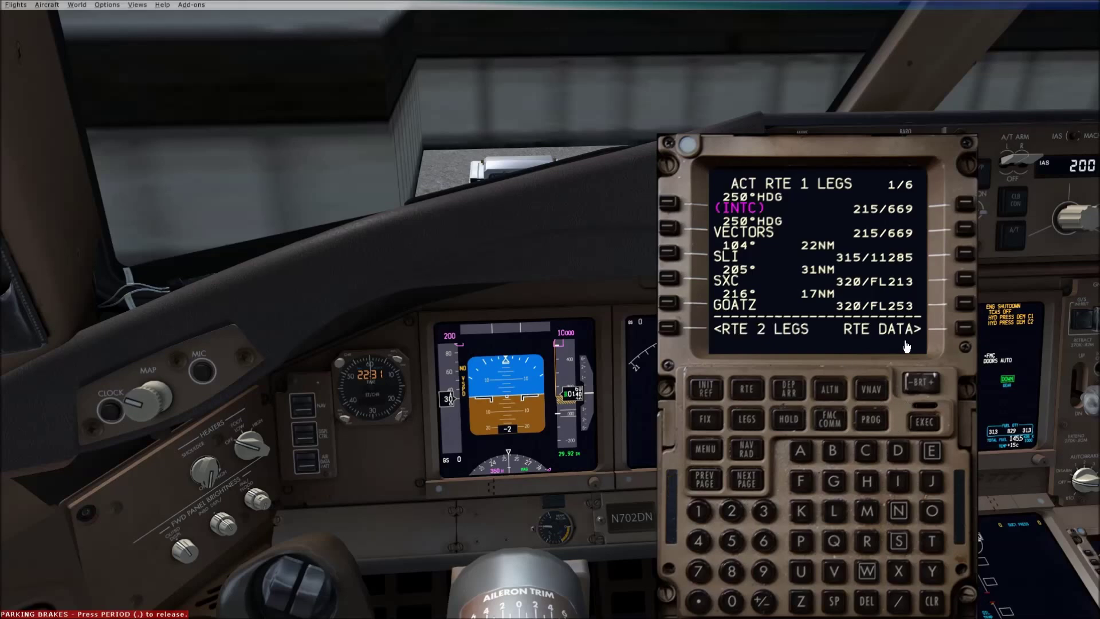
pyautogui.click(963, 333)
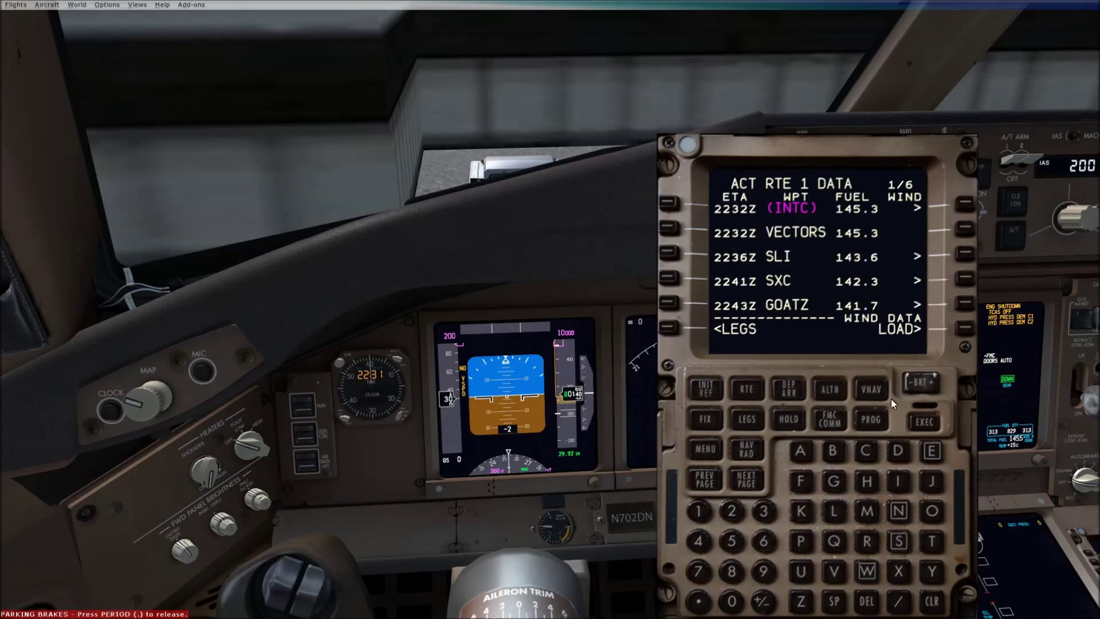
# Load the route winds of 270°/25 kt for FL250–FL330 and execute them.
pyautogui.click(964, 331)
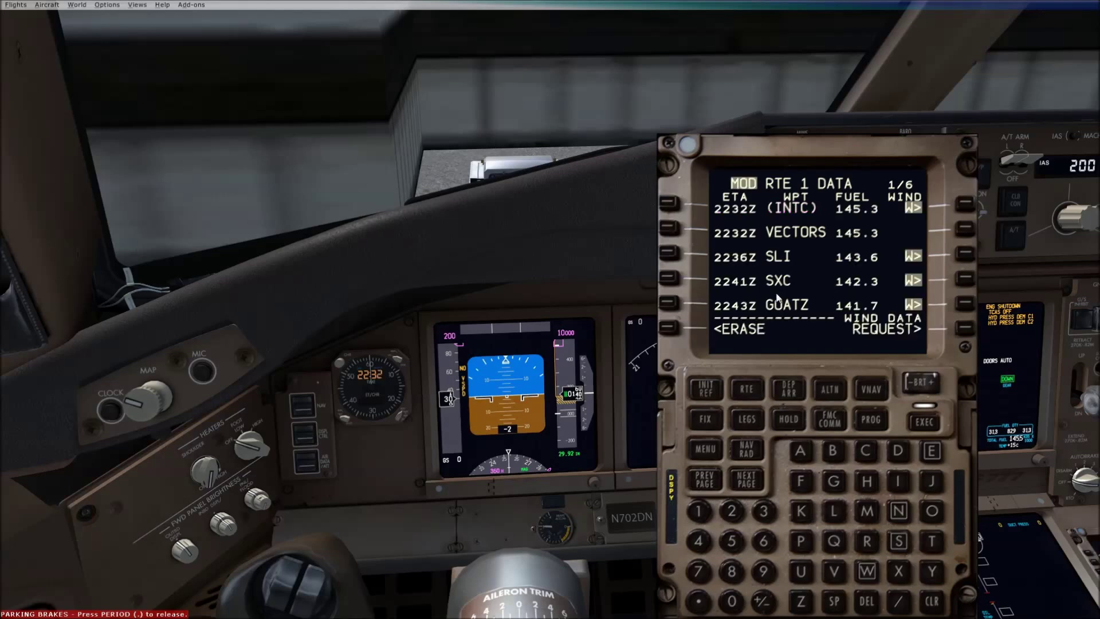
pyautogui.click(964, 209)
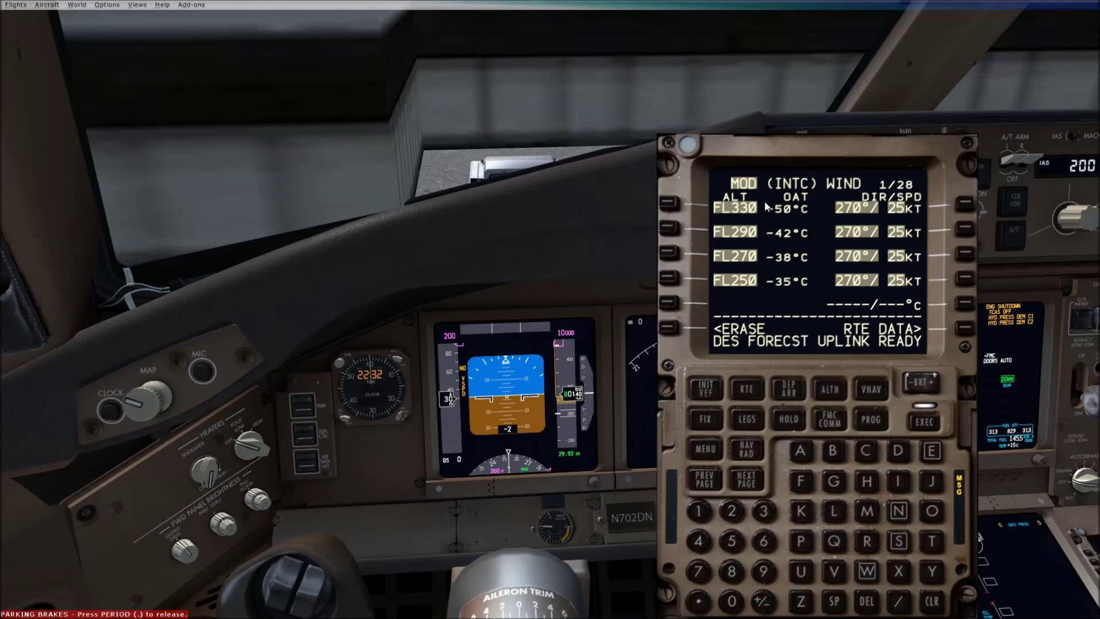
pyautogui.click(926, 422)
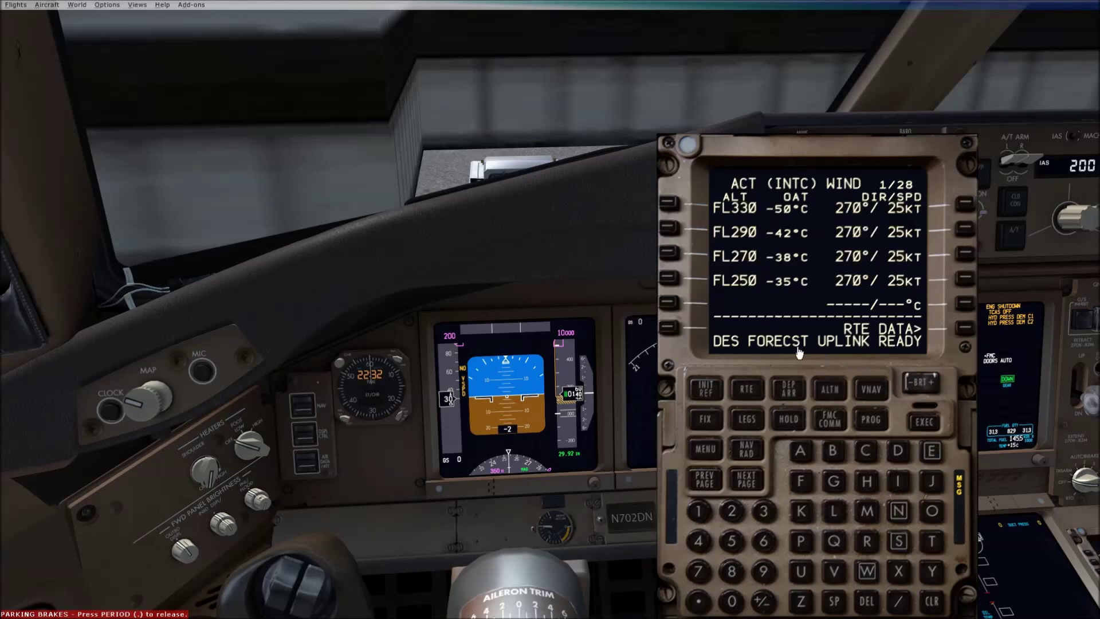
pyautogui.click(870, 393)
# Load descent forecast winds 270/25 to FL200 and 270/21 at 10000, then show NAV RADIO.
pyautogui.click(702, 484)
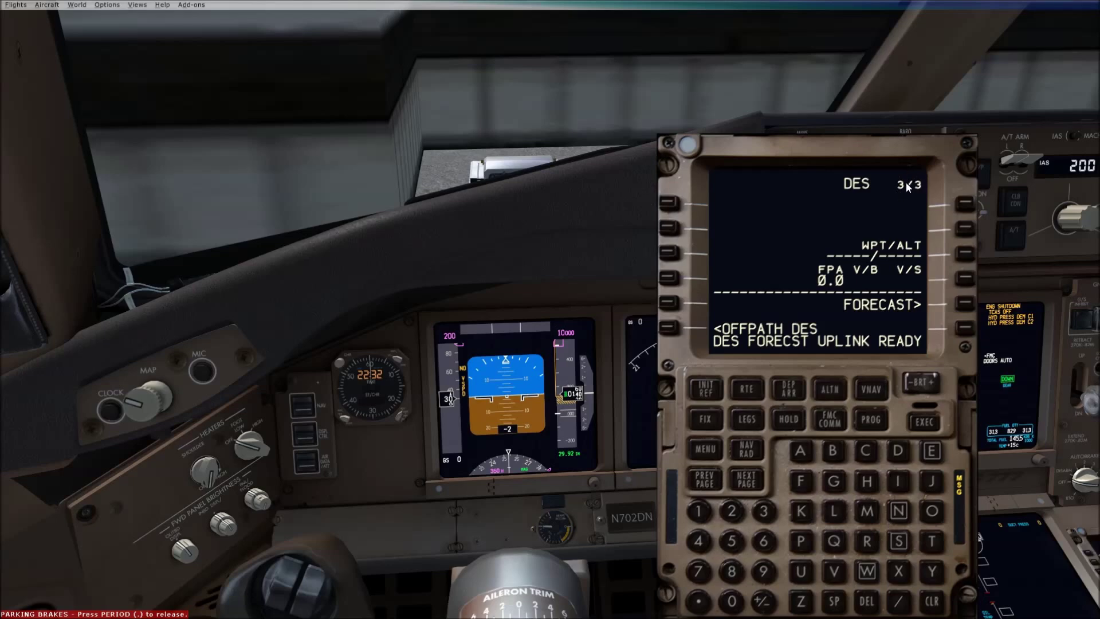
pyautogui.click(967, 309)
pyautogui.click(670, 334)
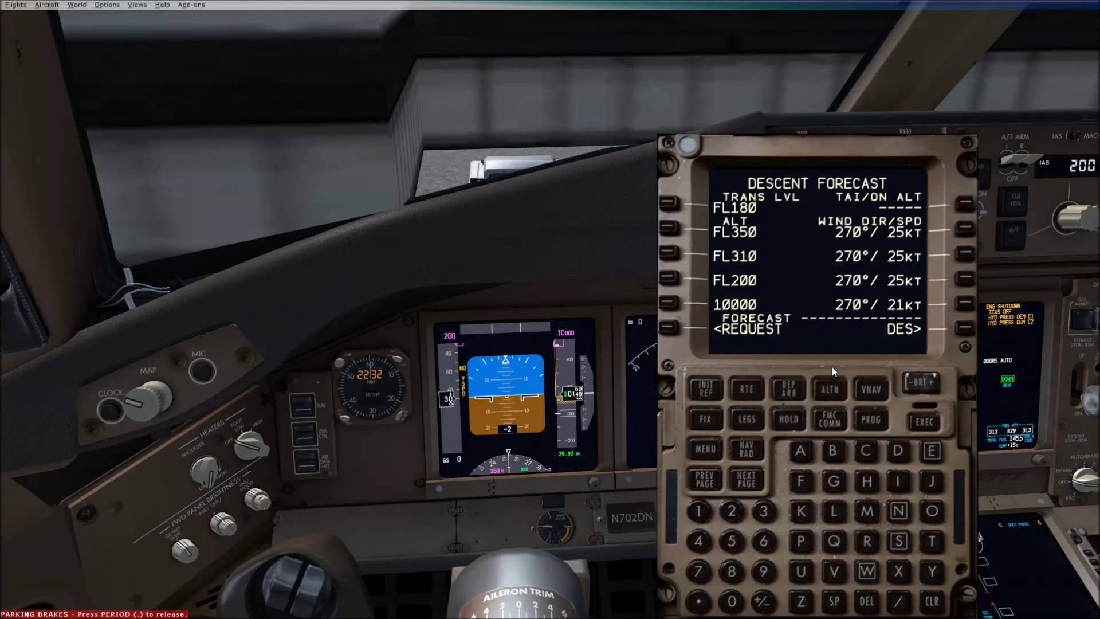
pyautogui.click(744, 459)
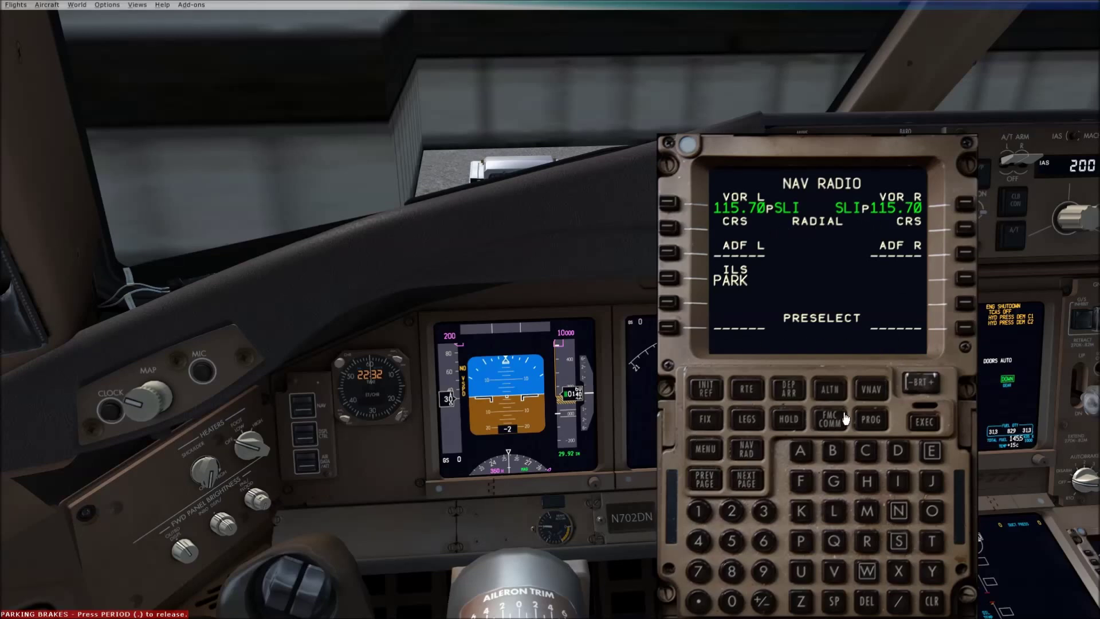
# Check the progress page: 6586 nm to YSSY, top of climb 94 nm away.
pyautogui.click(875, 422)
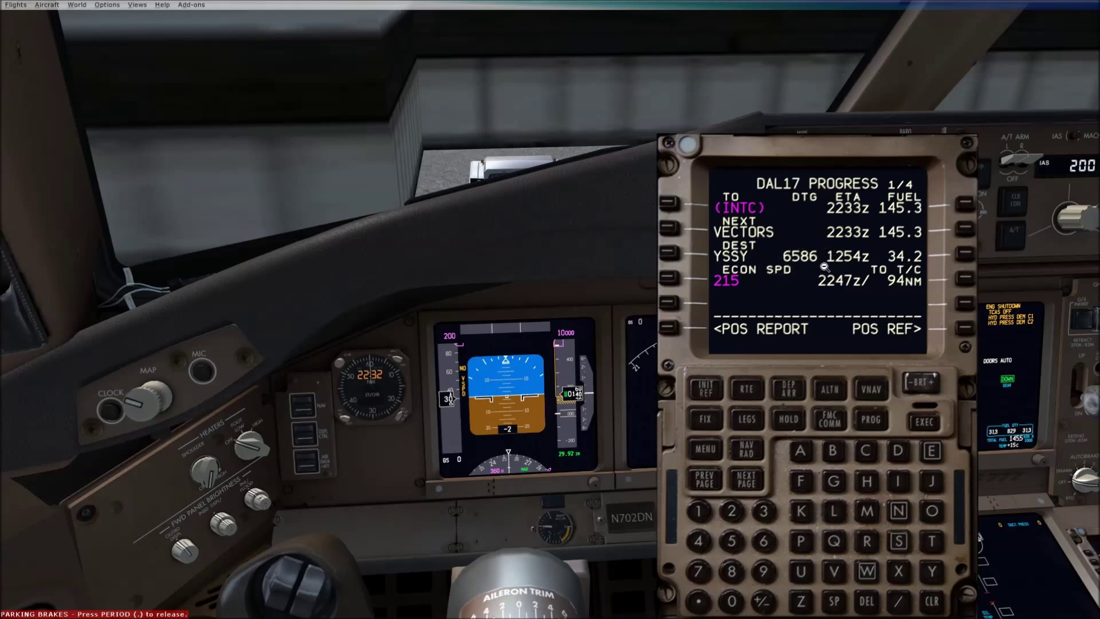
pyautogui.click(749, 392)
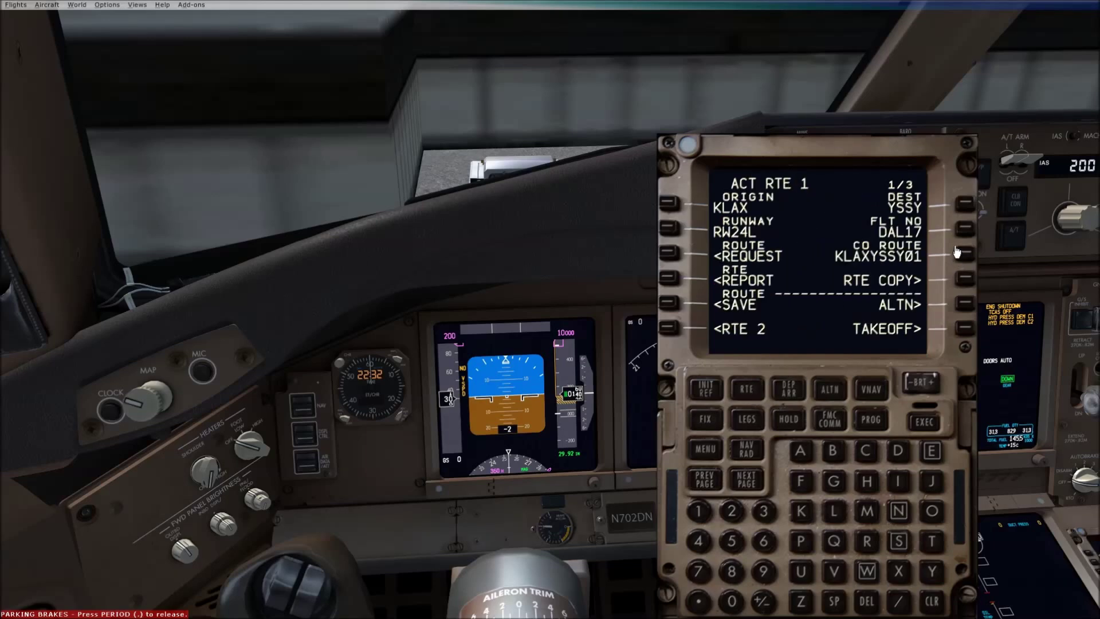
# Copy RTE 1 into RTE 2 and check it, then review FMC COMM before FIX INFO.
pyautogui.click(965, 279)
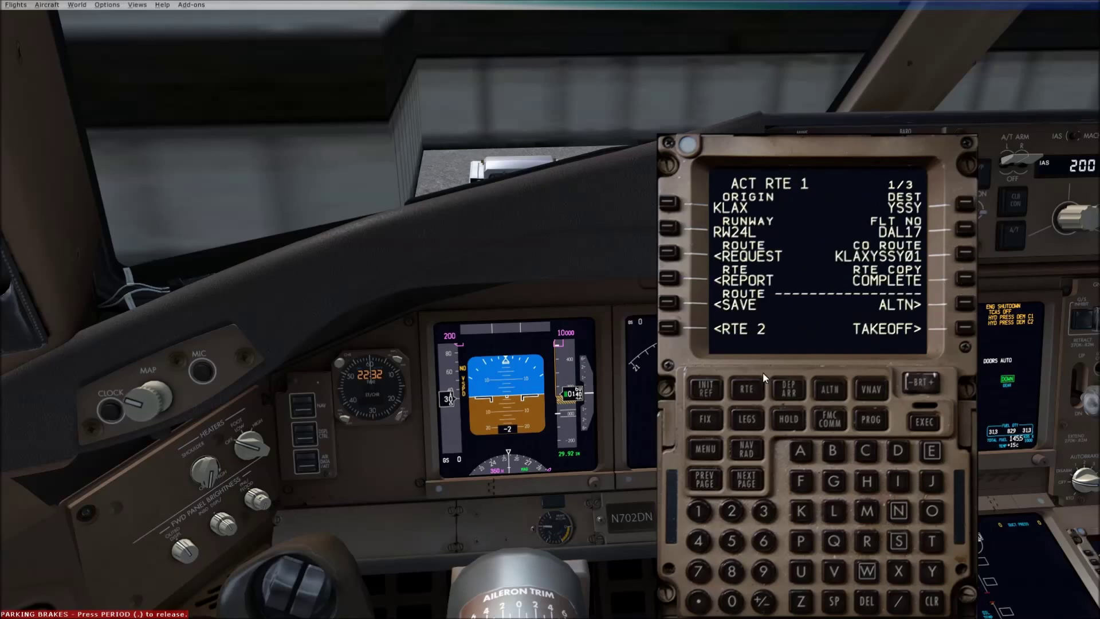
pyautogui.click(674, 329)
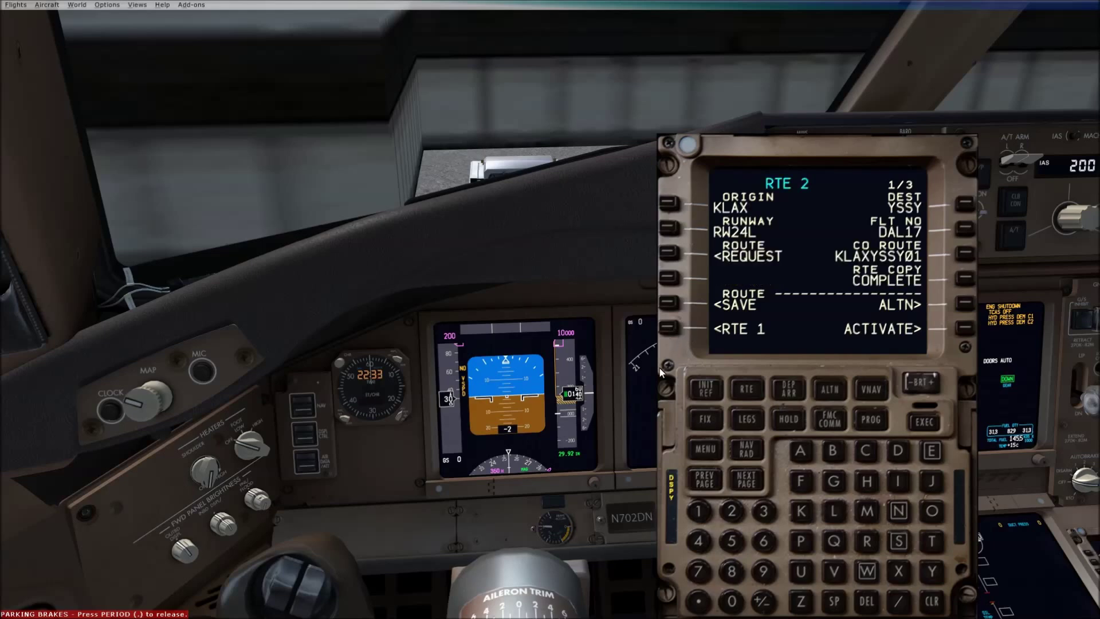
pyautogui.click(674, 329)
pyautogui.click(845, 427)
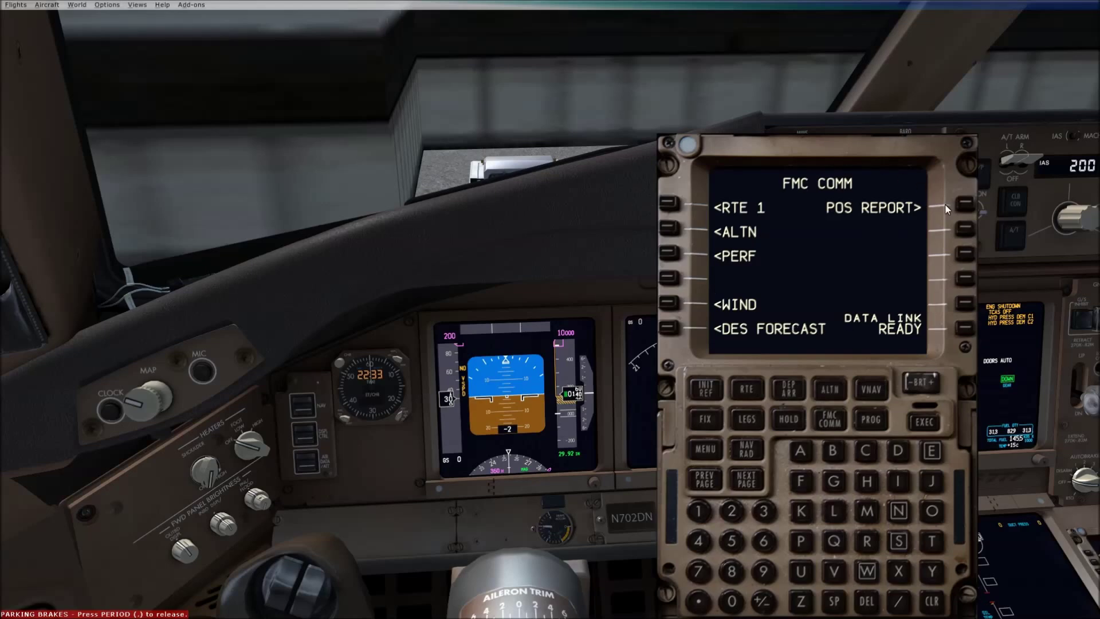
pyautogui.click(706, 423)
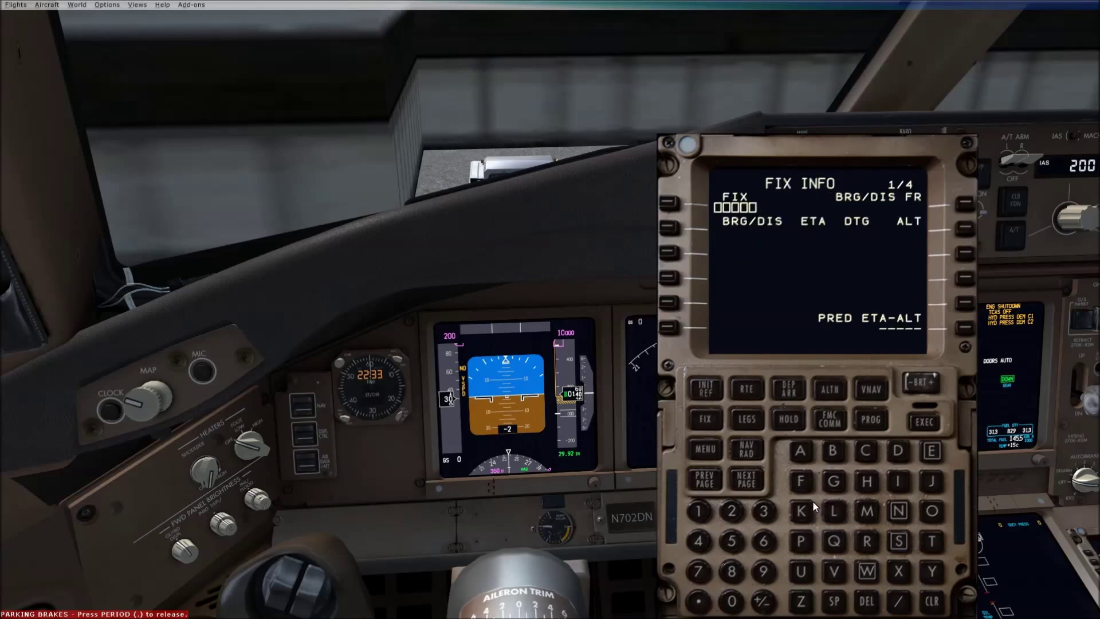
# Set KLAX as the reference fix with a 25 nm distance ring.
pyautogui.click(802, 513)
pyautogui.click(833, 512)
pyautogui.click(800, 456)
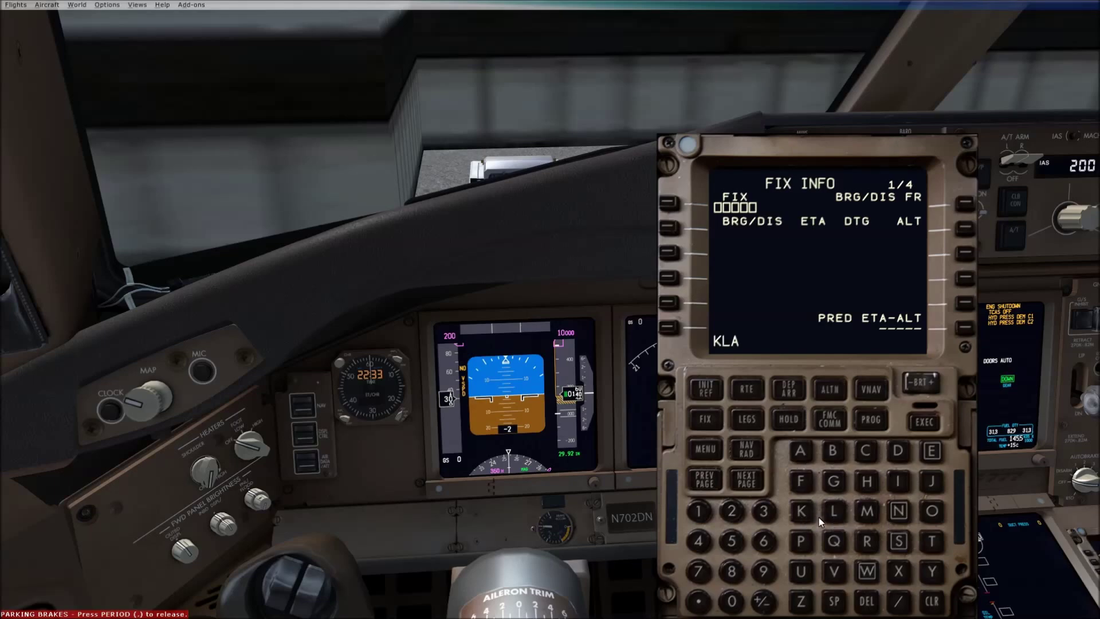
pyautogui.click(900, 574)
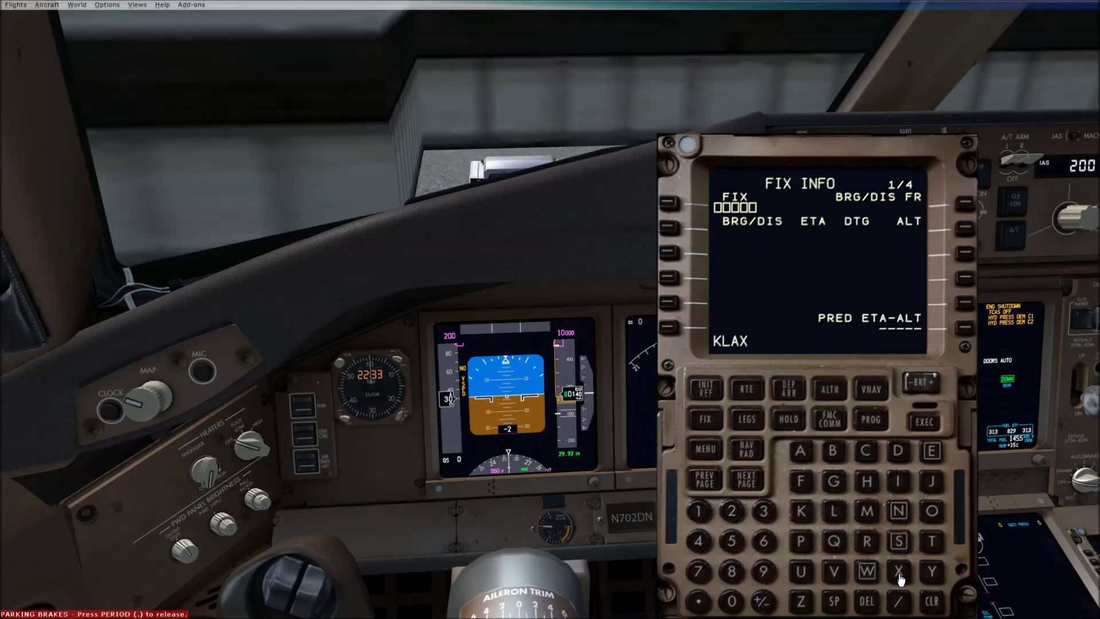
pyautogui.click(669, 206)
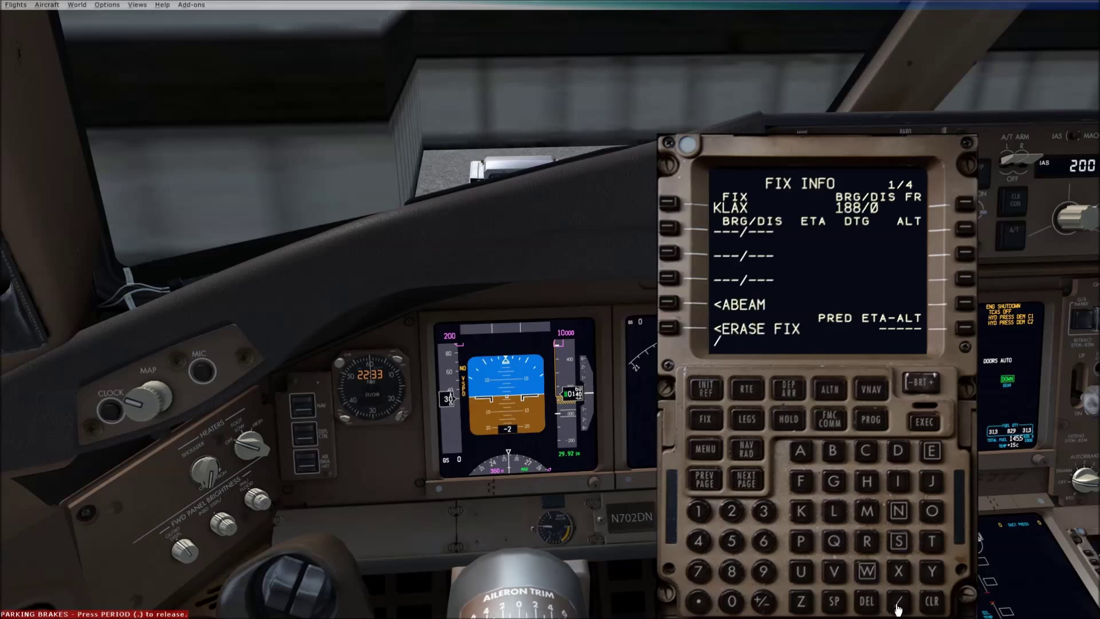
pyautogui.click(728, 513)
pyautogui.click(731, 542)
pyautogui.click(670, 229)
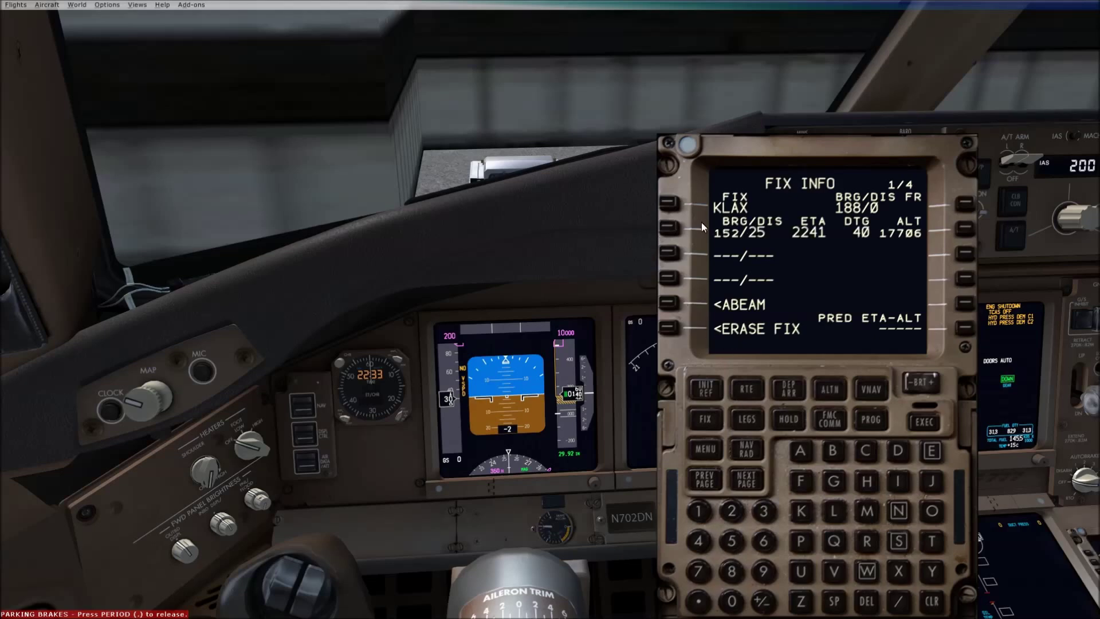
# Predict where 18000 ft is reached (41 nm out), then return to ACT RTE 1.
pyautogui.click(700, 514)
pyautogui.click(731, 572)
pyautogui.click(731, 602)
pyautogui.click(732, 601)
pyautogui.click(962, 328)
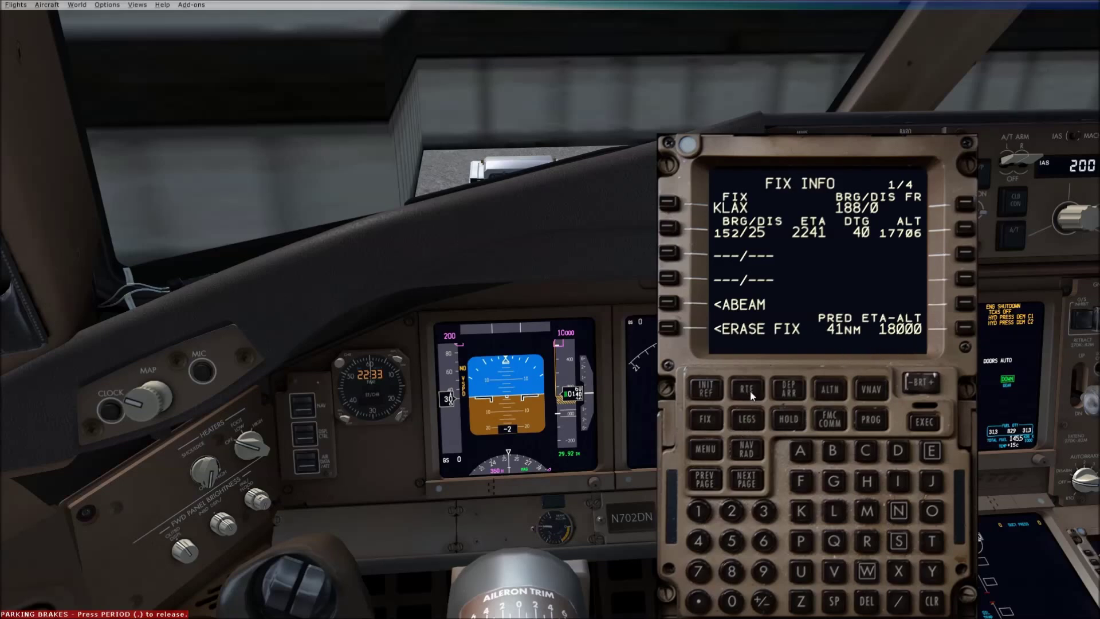
pyautogui.click(748, 392)
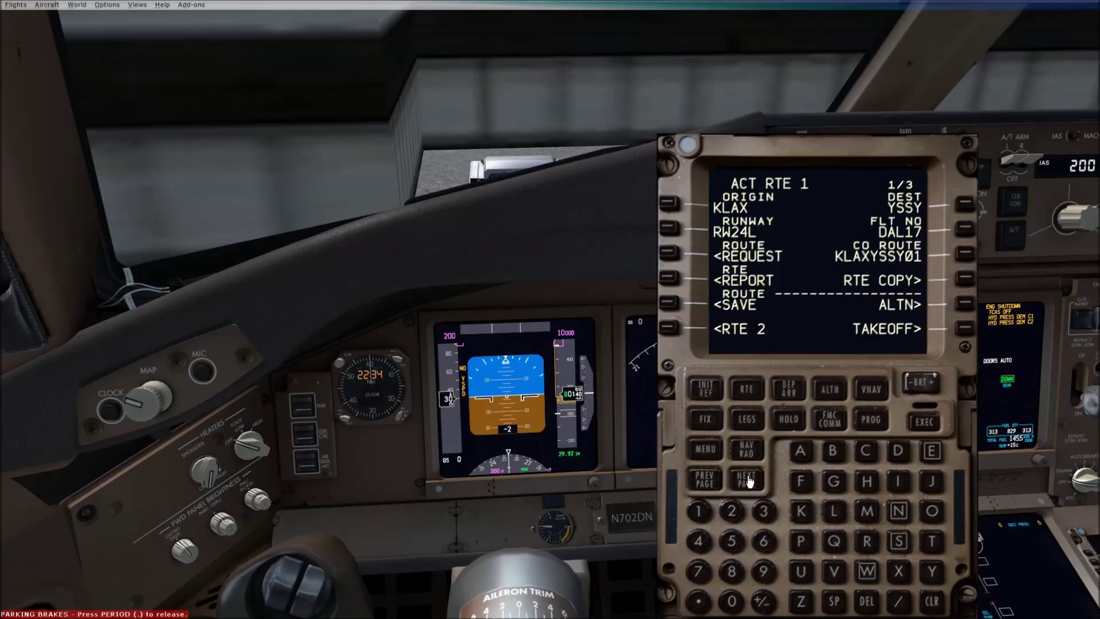
# View ACT RTE 1 page 2/3 (LAXX7.FICKY to SLI, SXC) with the FMC zoomed in.
pyautogui.click(746, 483)
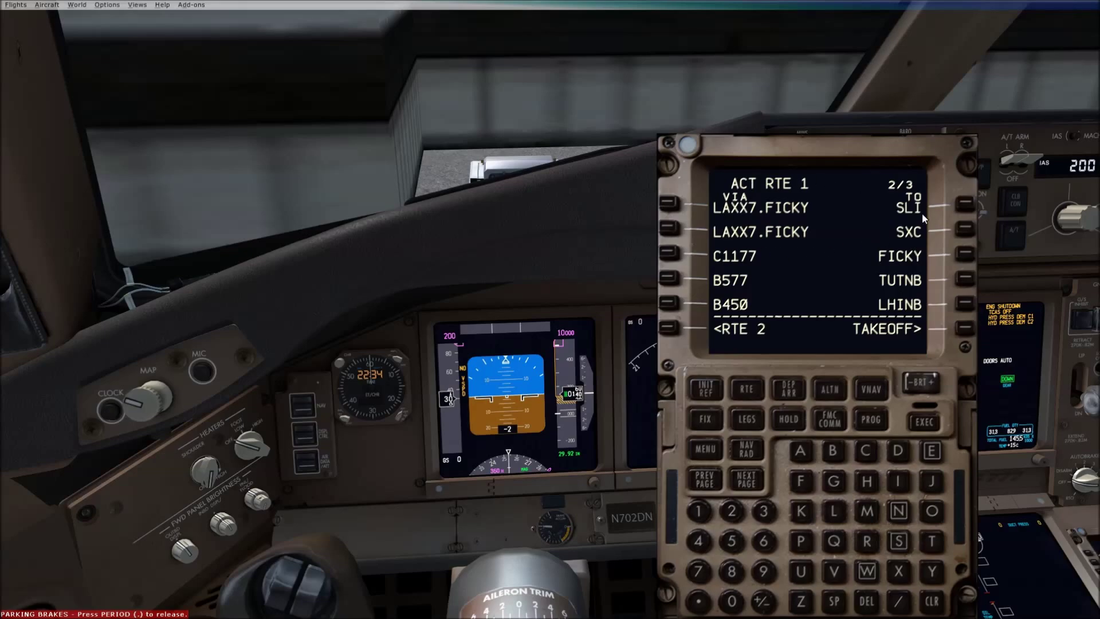
pyautogui.press('a')
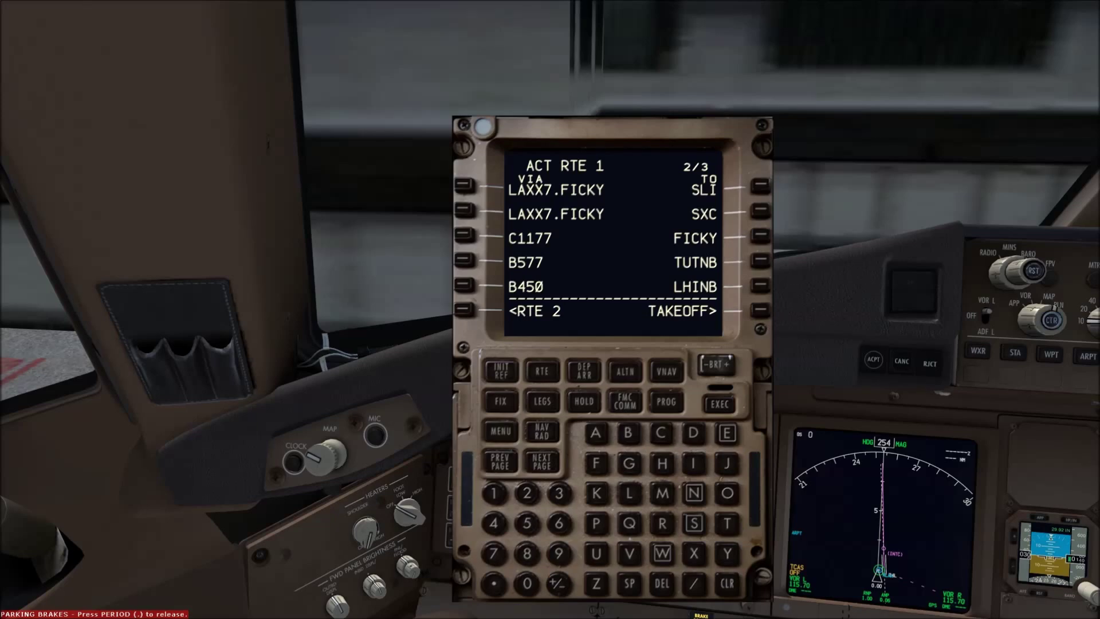
# Review PERF INIT (FL300, cost index 85), then show THRUST LIM with 100.6 N1 at 15°C.
pyautogui.click(506, 374)
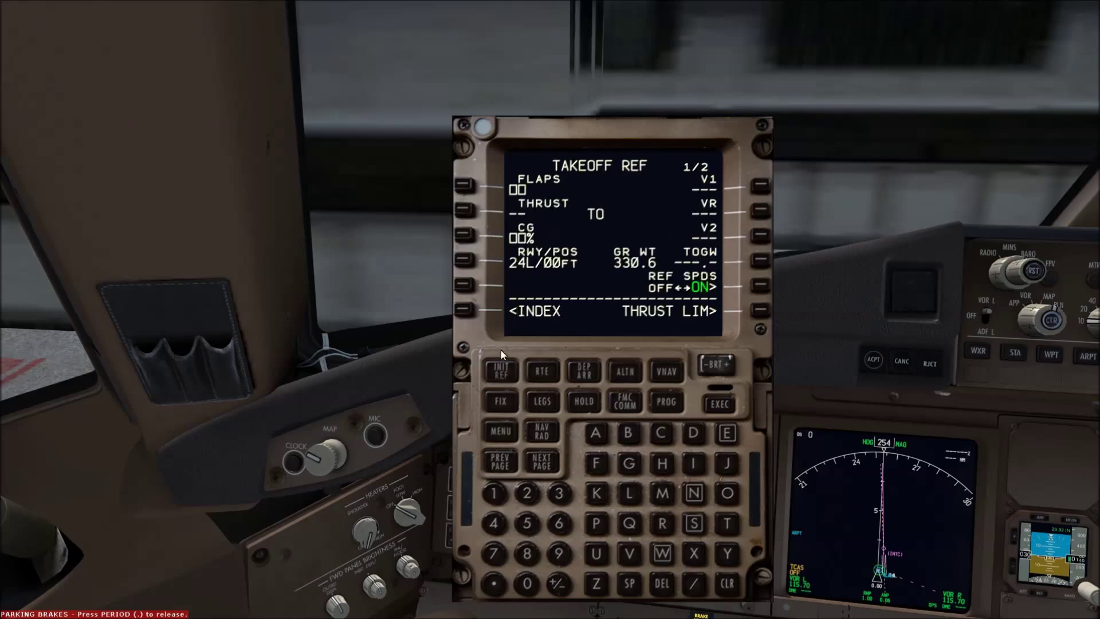
pyautogui.click(461, 312)
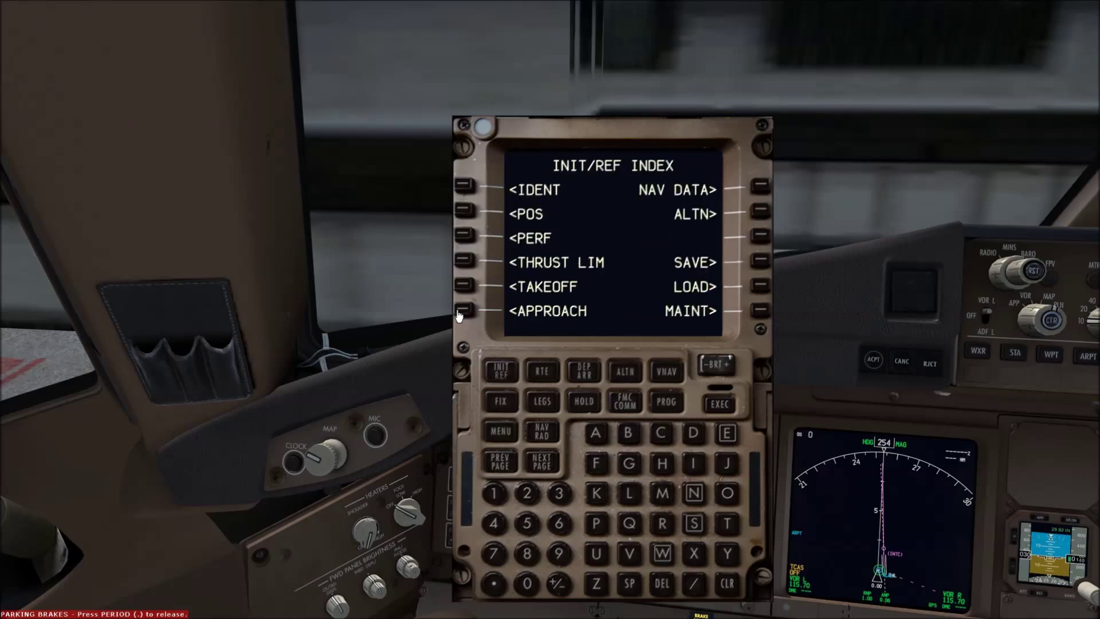
pyautogui.click(465, 236)
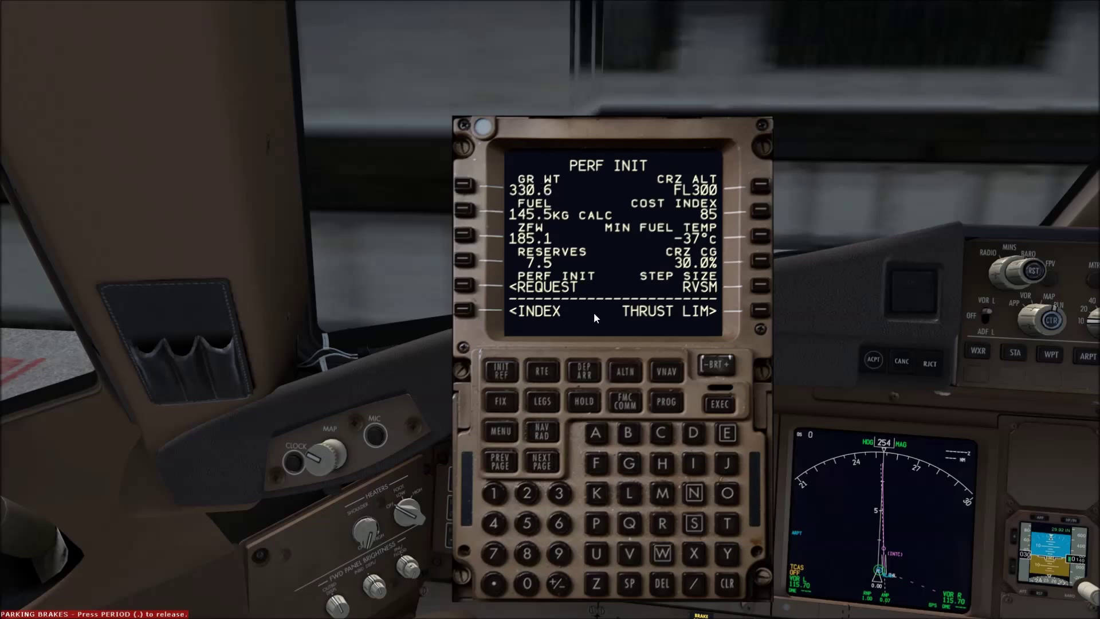
pyautogui.click(760, 316)
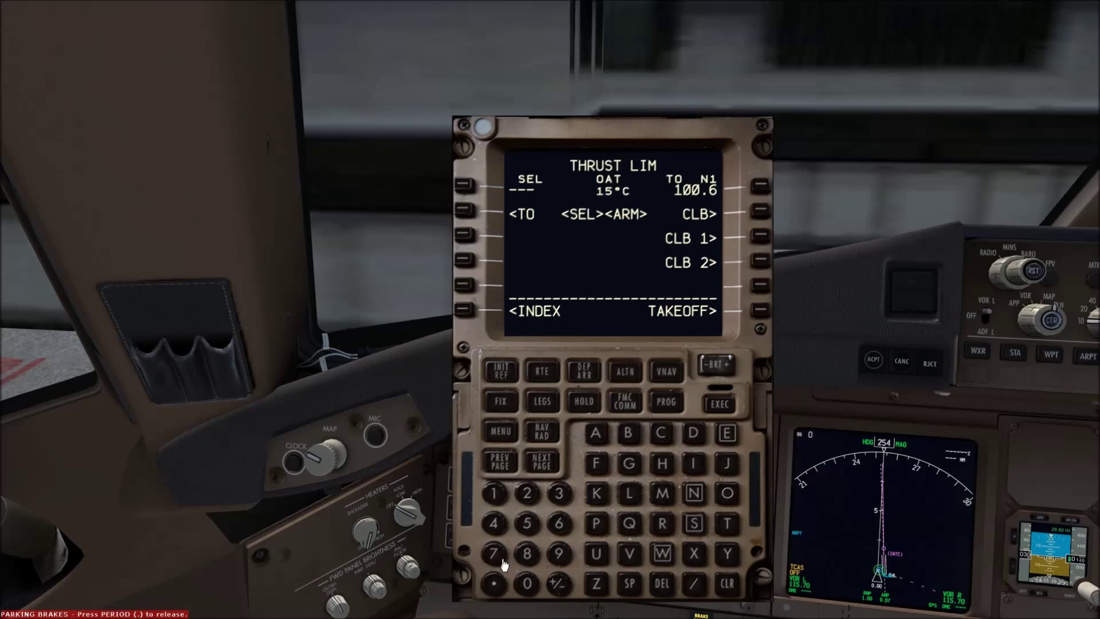
pyautogui.click(559, 495)
pyautogui.click(528, 522)
pyautogui.click(465, 187)
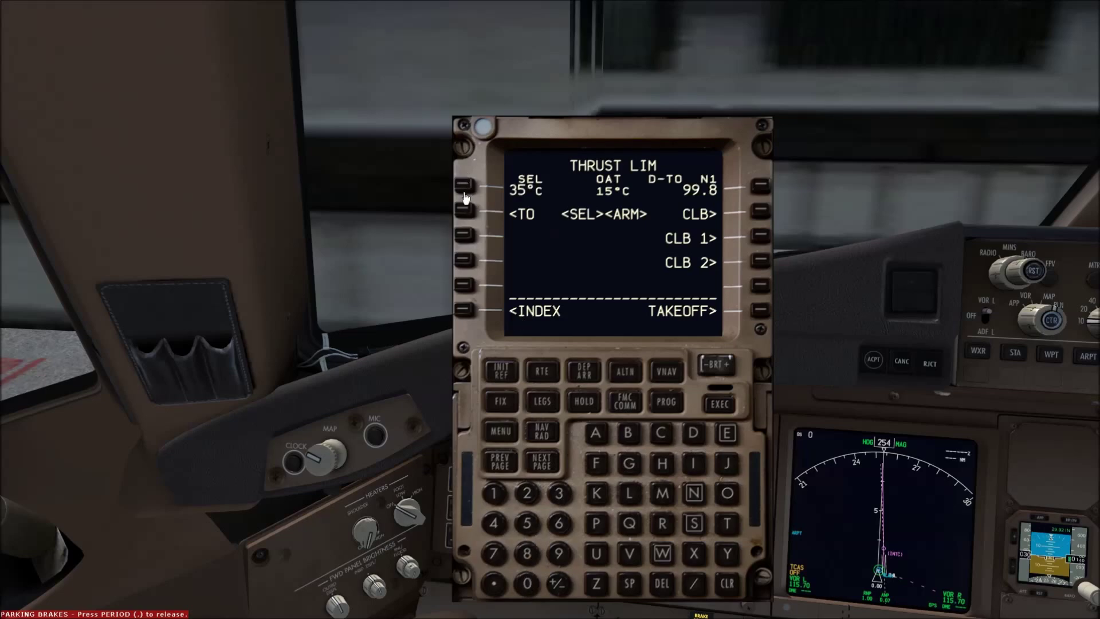
pyautogui.click(672, 592)
pyautogui.click(466, 187)
pyautogui.click(758, 312)
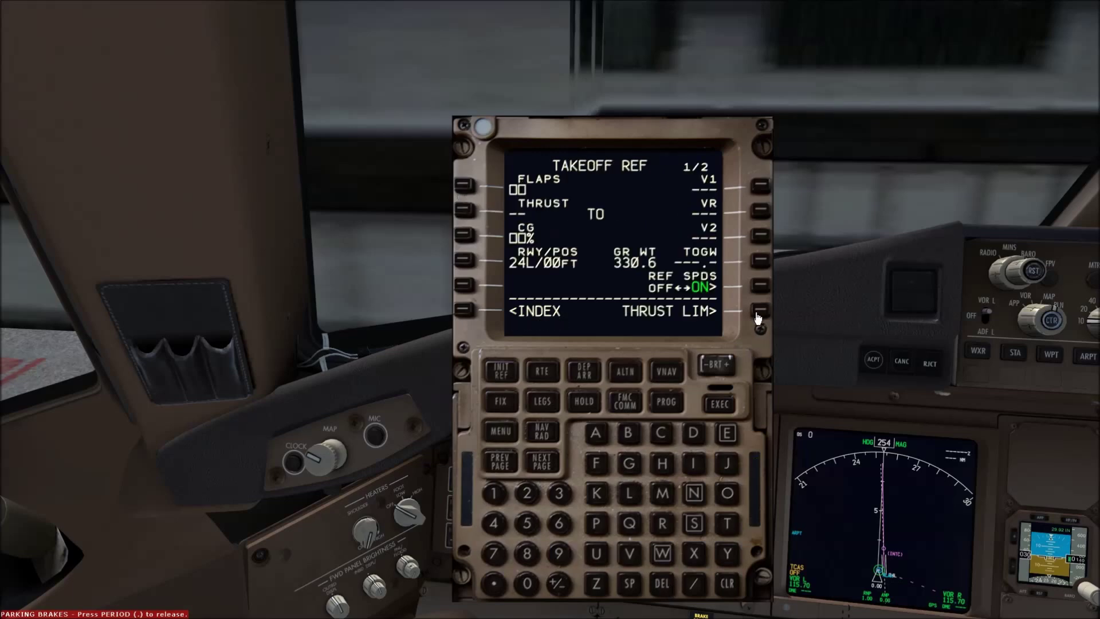
# Enter takeoff flaps 15 and CG 26.9, yielding 5.50 trim and V-speeds 161/168/174.
pyautogui.click(498, 498)
pyautogui.click(526, 525)
pyautogui.click(463, 190)
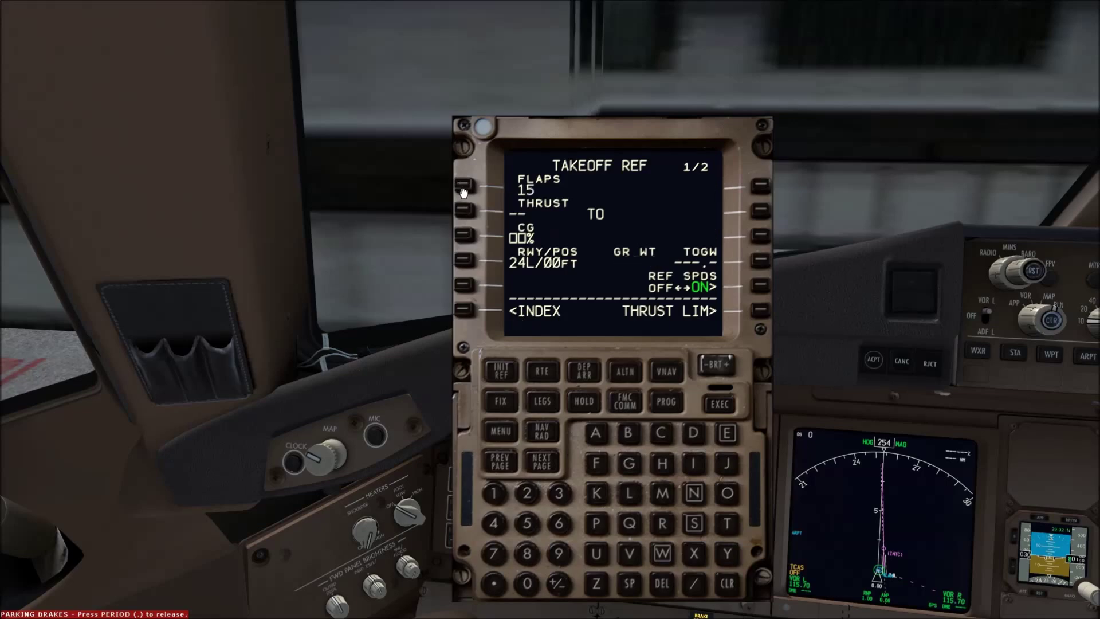
pyautogui.click(470, 241)
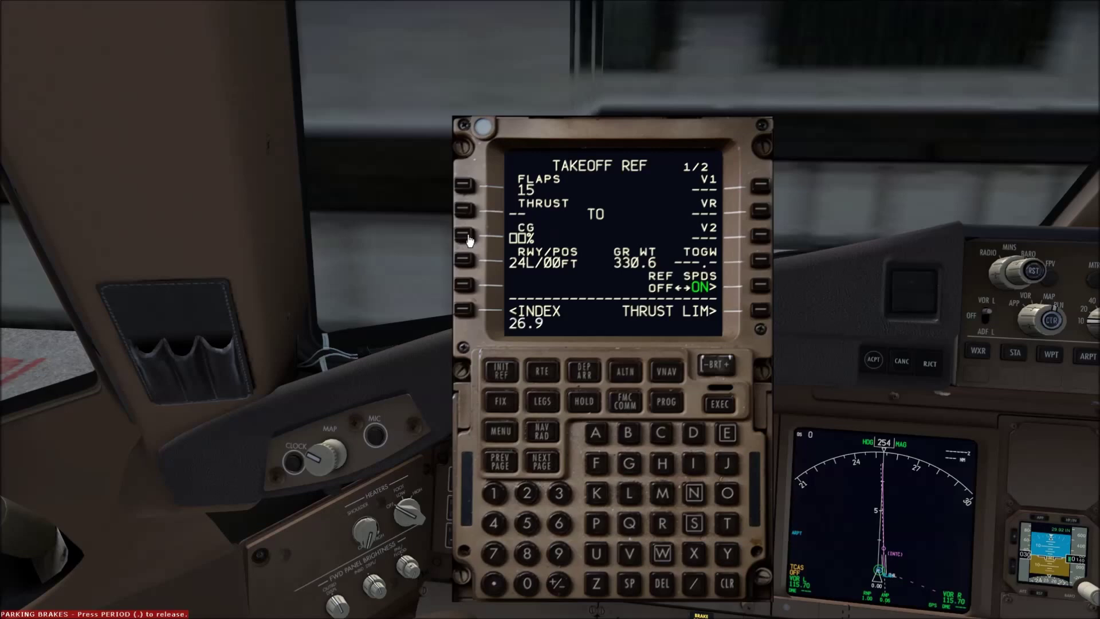
pyautogui.click(469, 242)
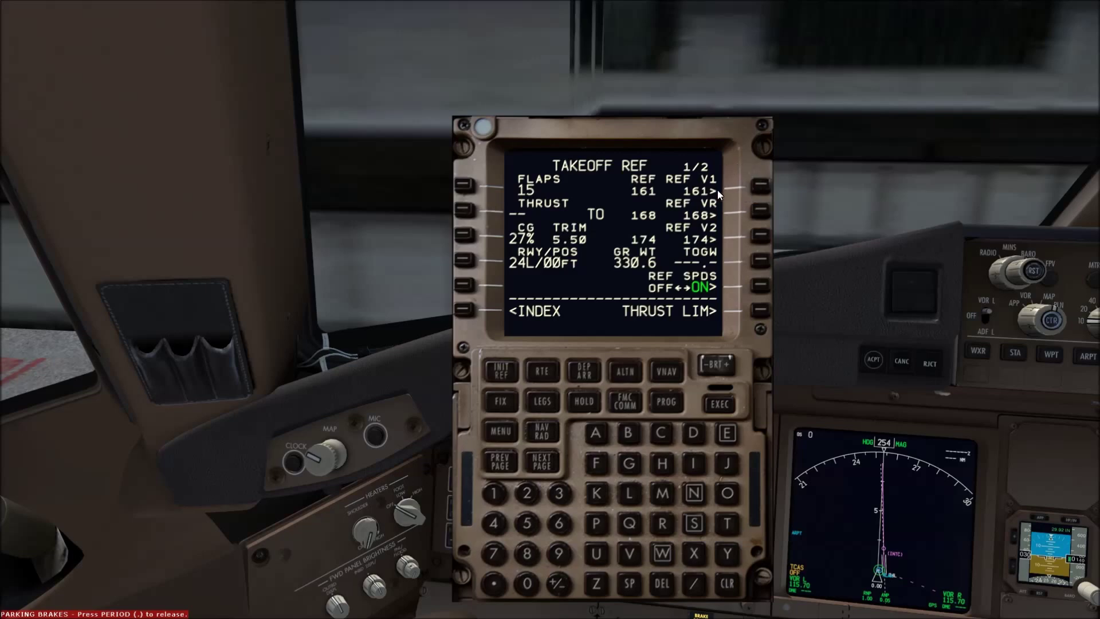
# Accept V1 161, VR 168 and V2 174.
pyautogui.click(760, 188)
pyautogui.click(761, 212)
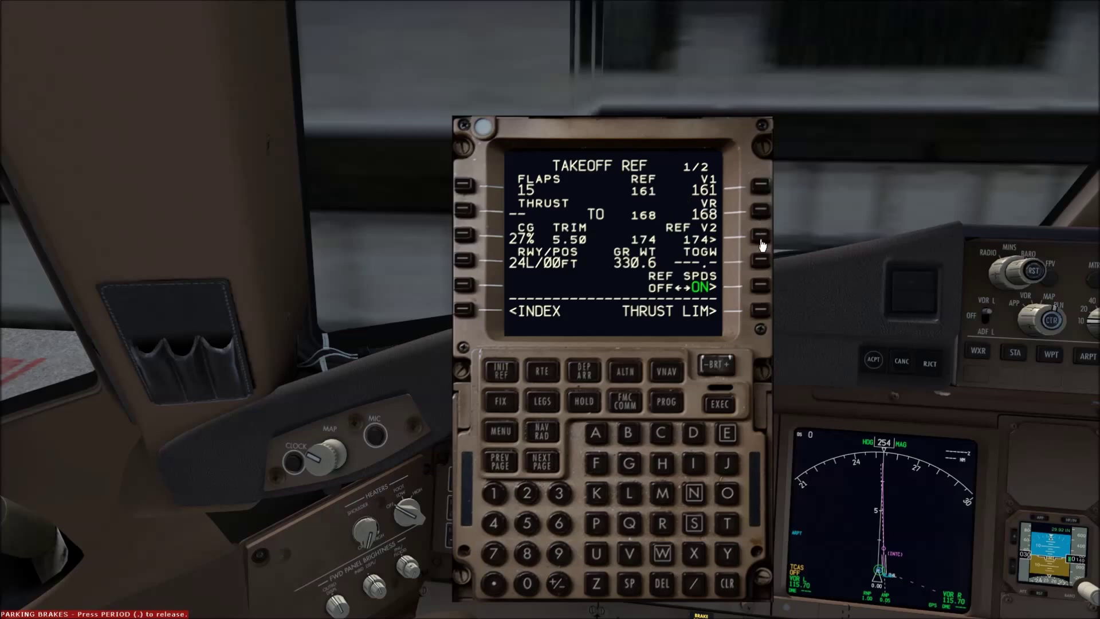
pyautogui.click(762, 237)
# Review APPROACH REF (VREF 177 kt at flaps 30), then return to TAKEOFF REF.
pyautogui.click(469, 318)
pyautogui.click(469, 316)
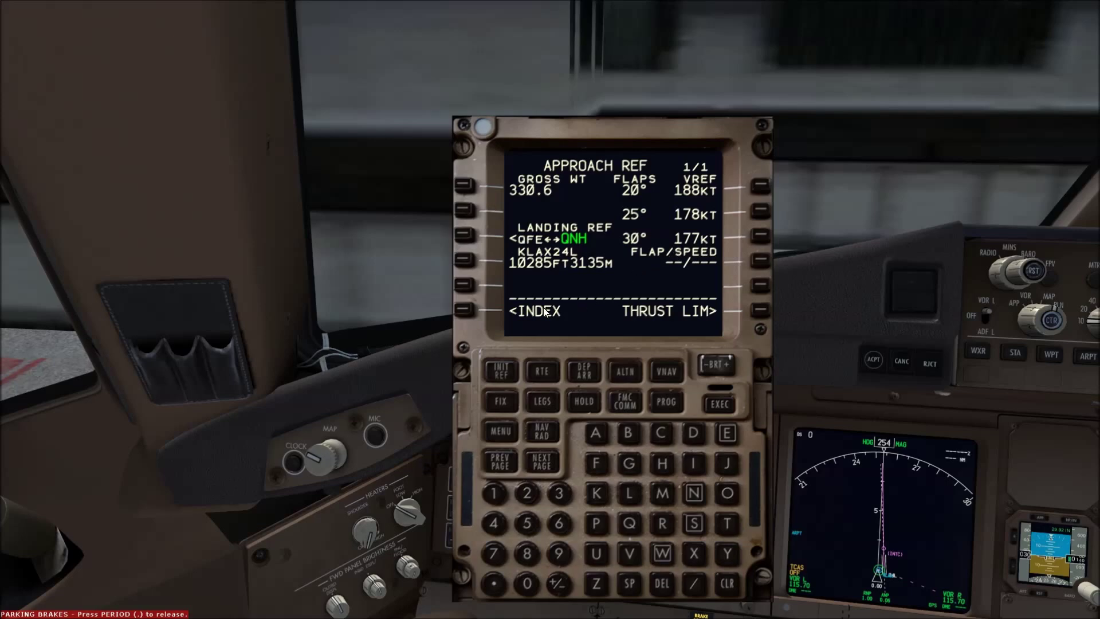
pyautogui.click(469, 316)
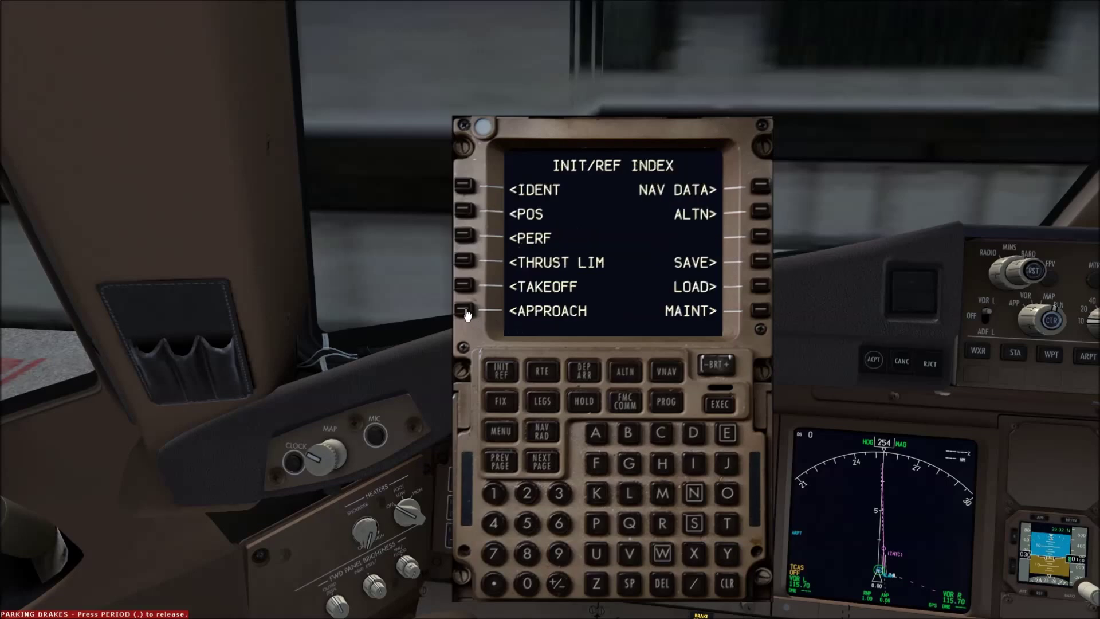
pyautogui.click(467, 288)
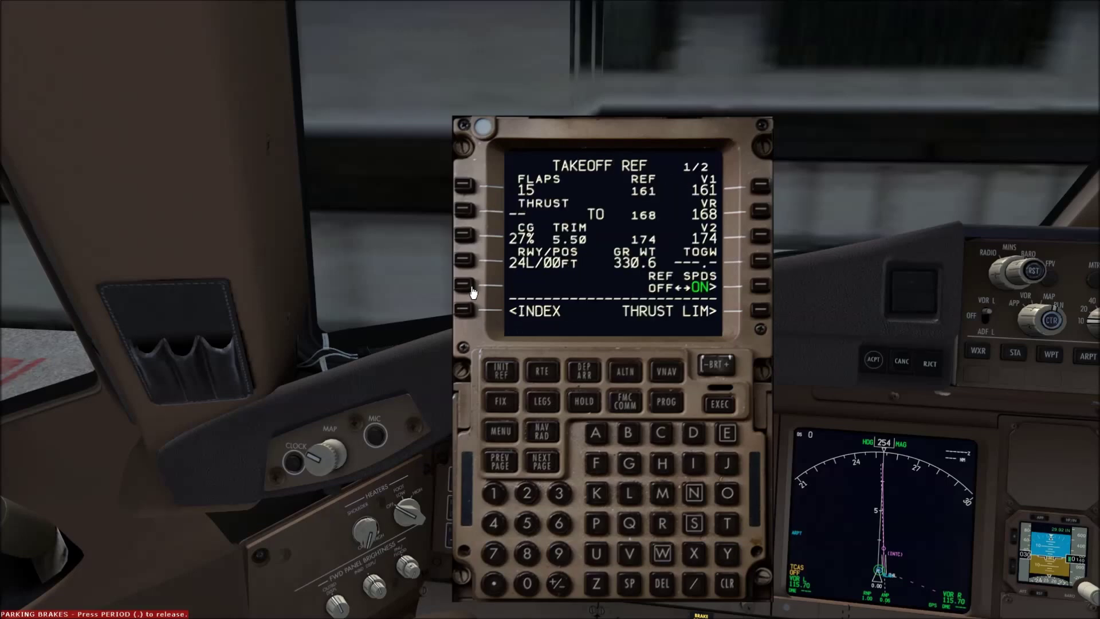